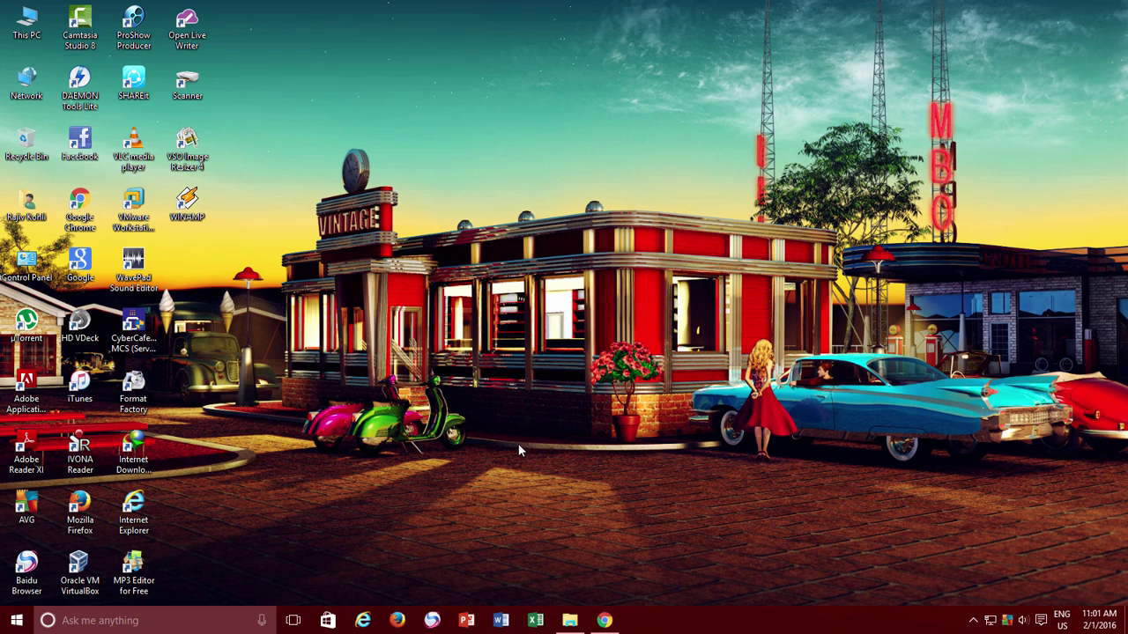
Step: Switch to Chrome, open the DeskScapes download page on the Stardock site and request the free 30-day trial
click(605, 621)
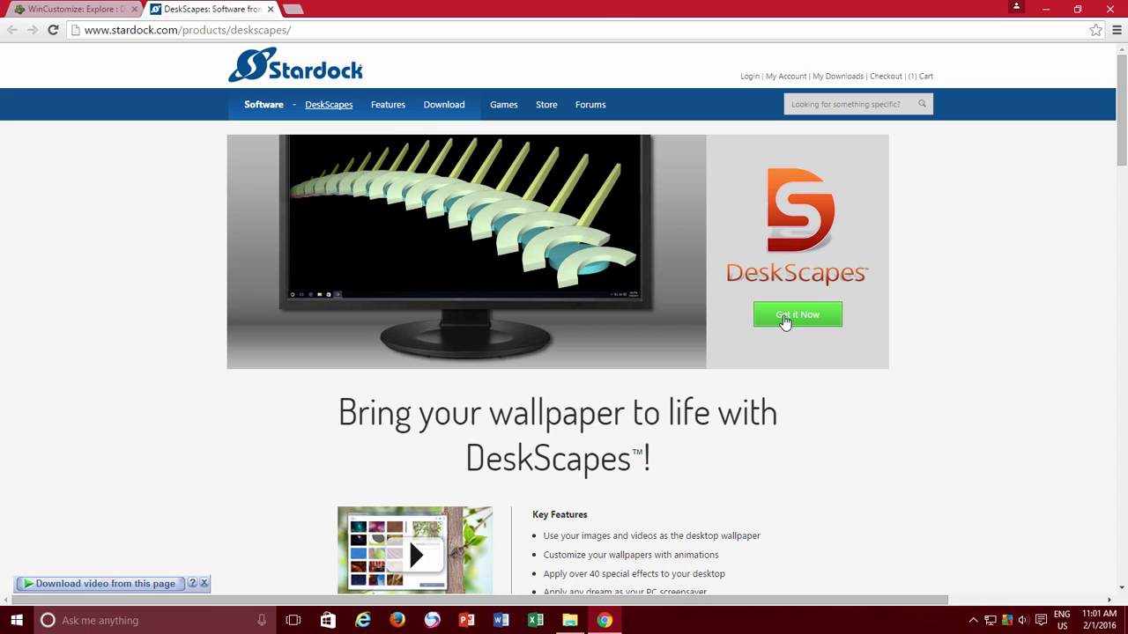
click(784, 321)
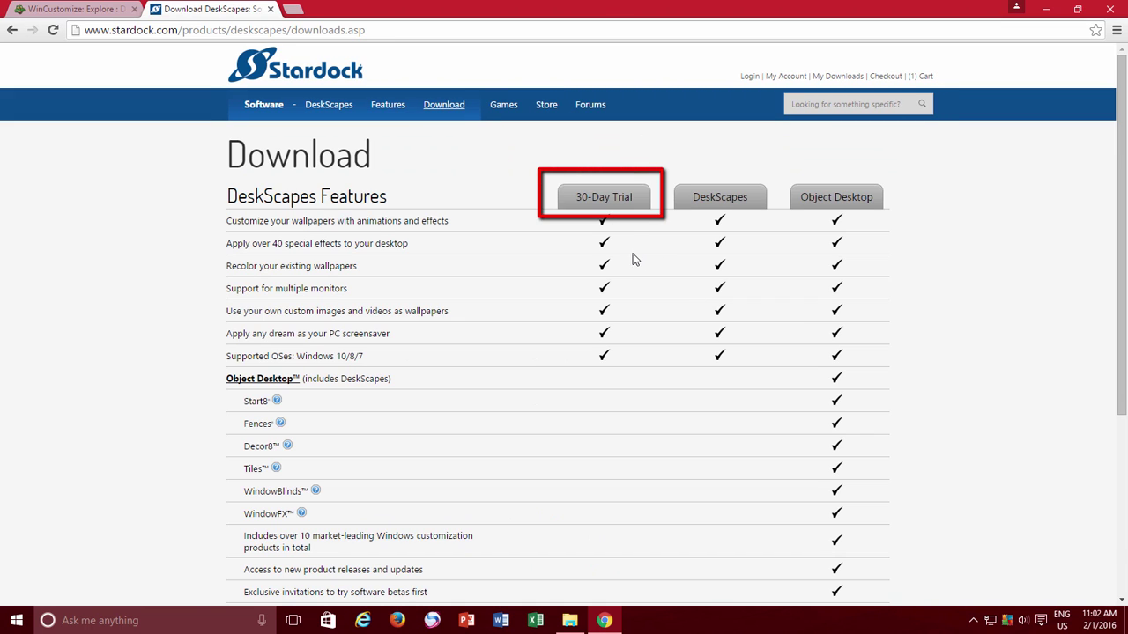
scroll(607, 302, down, 3)
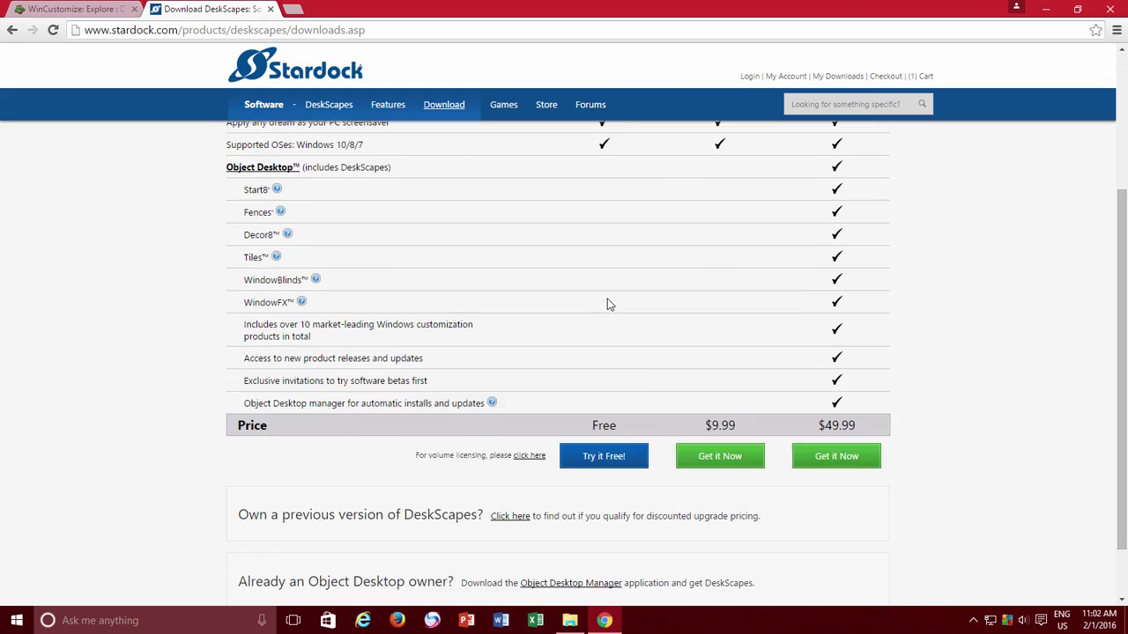
click(602, 392)
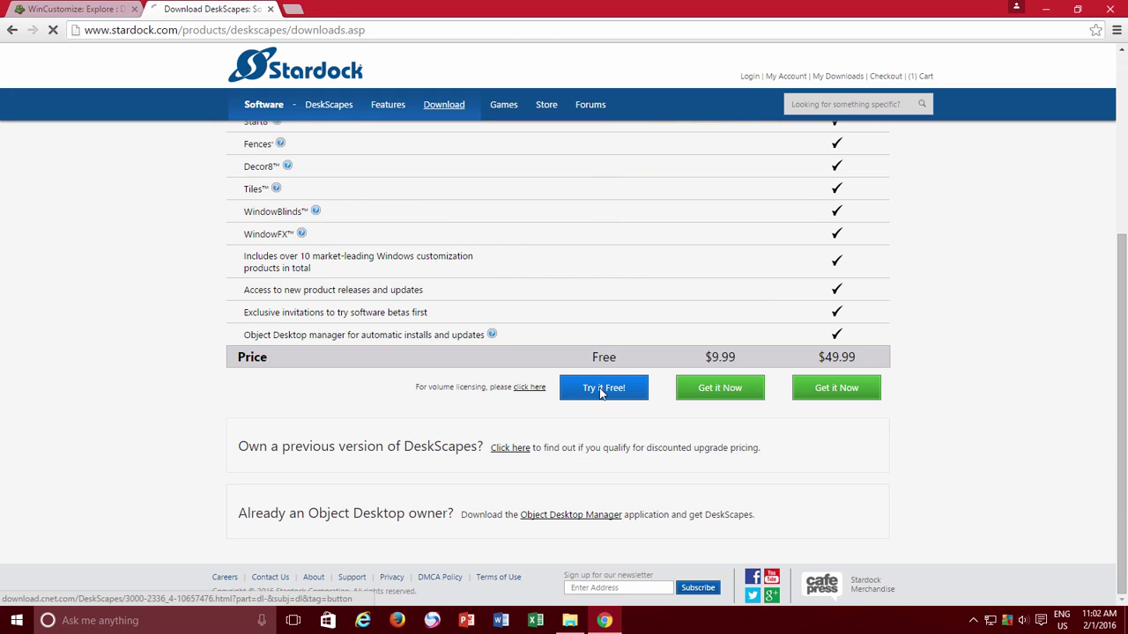
click(604, 620)
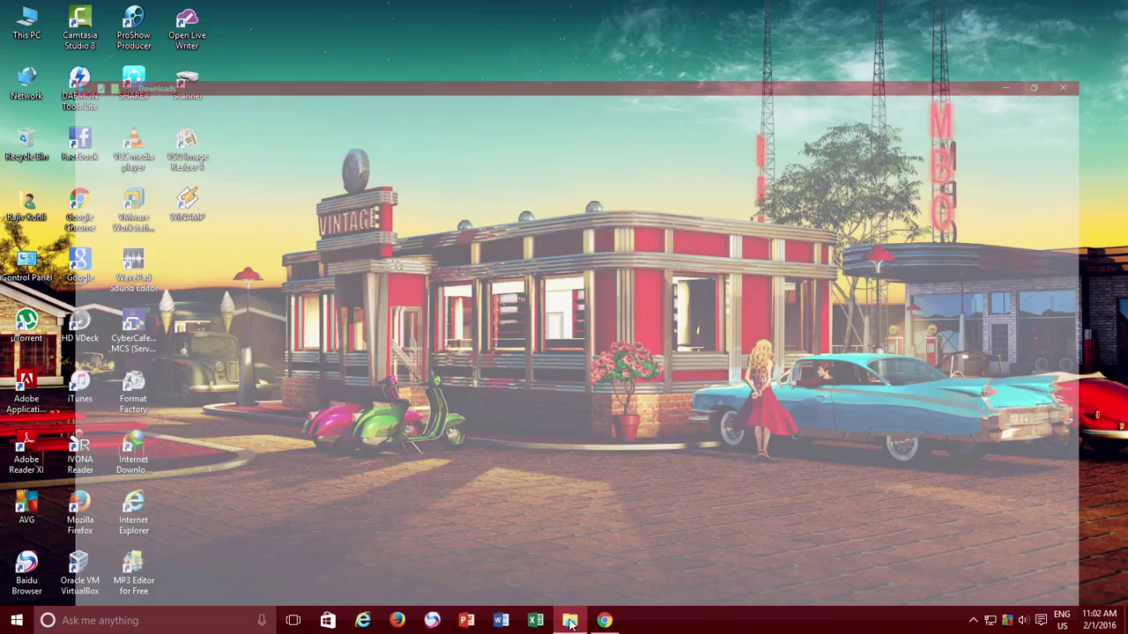
Step: Locate the DeskScapes8_cnet_setup installer in the Downloads folder, then minimize the folder window
click(569, 621)
click(164, 290)
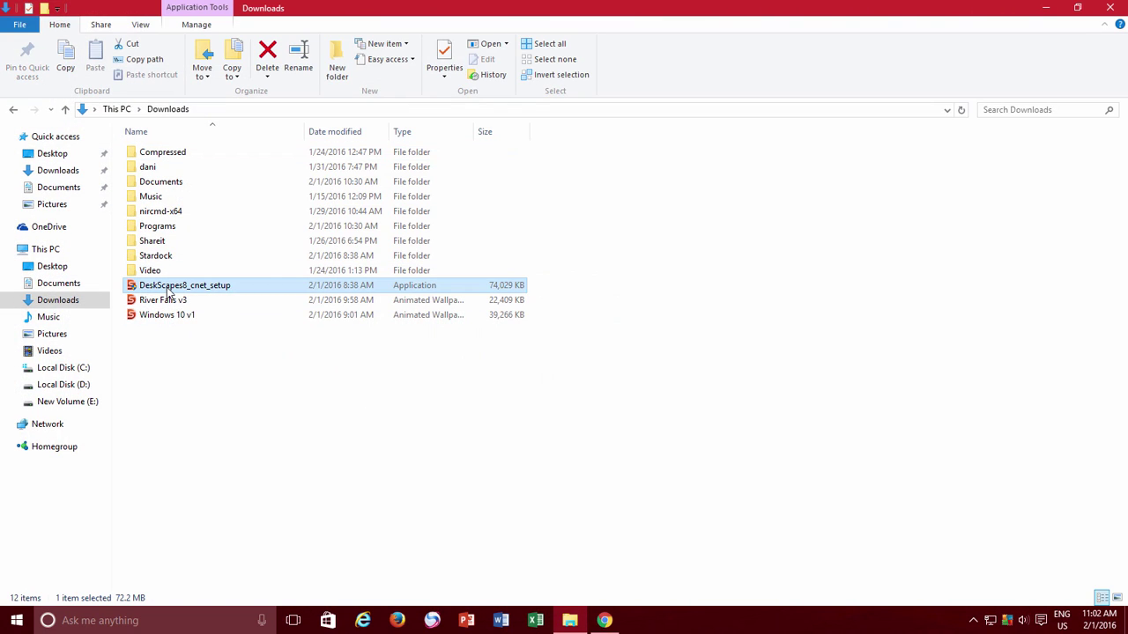
click(1043, 9)
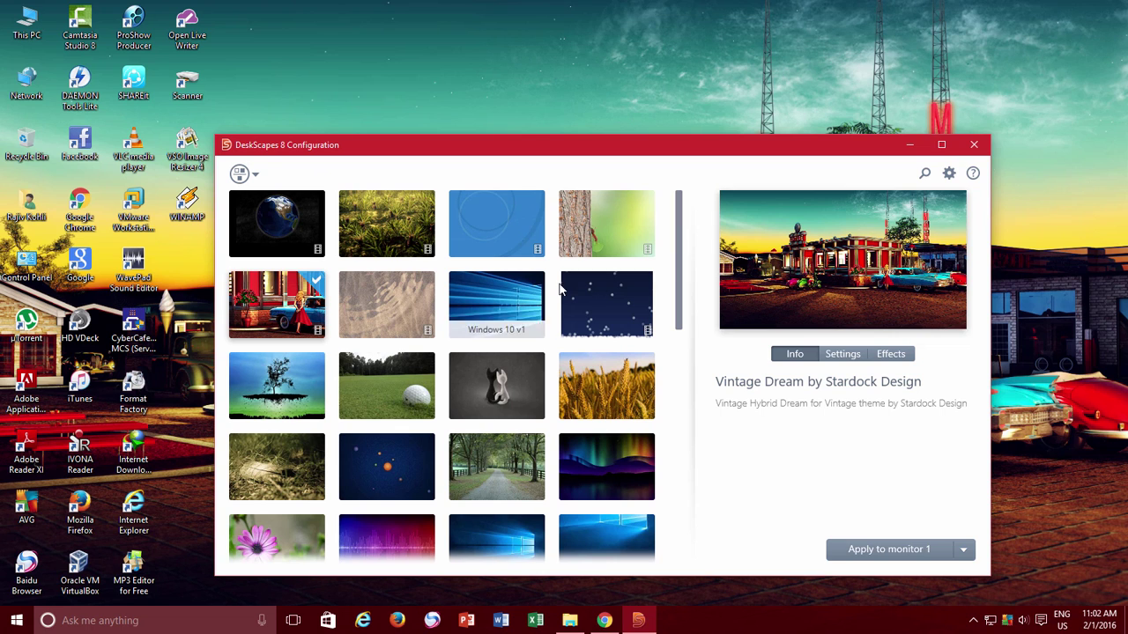
Step: Filter the DeskScapes background gallery to stop showing static wallpapers
drag(680, 255, 717, 237)
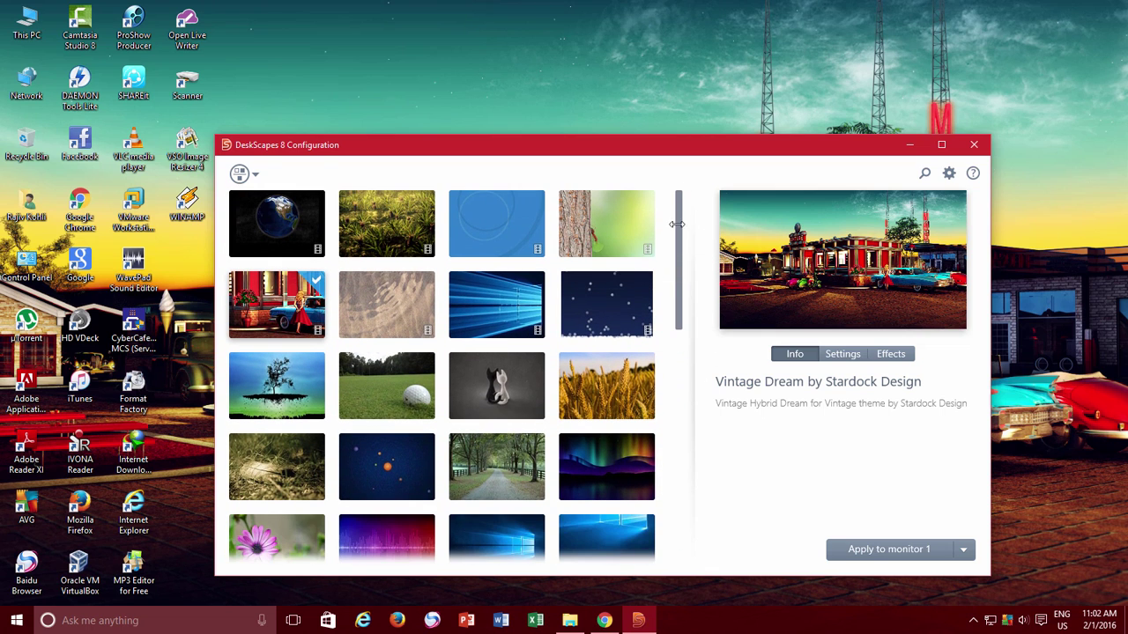
click(252, 177)
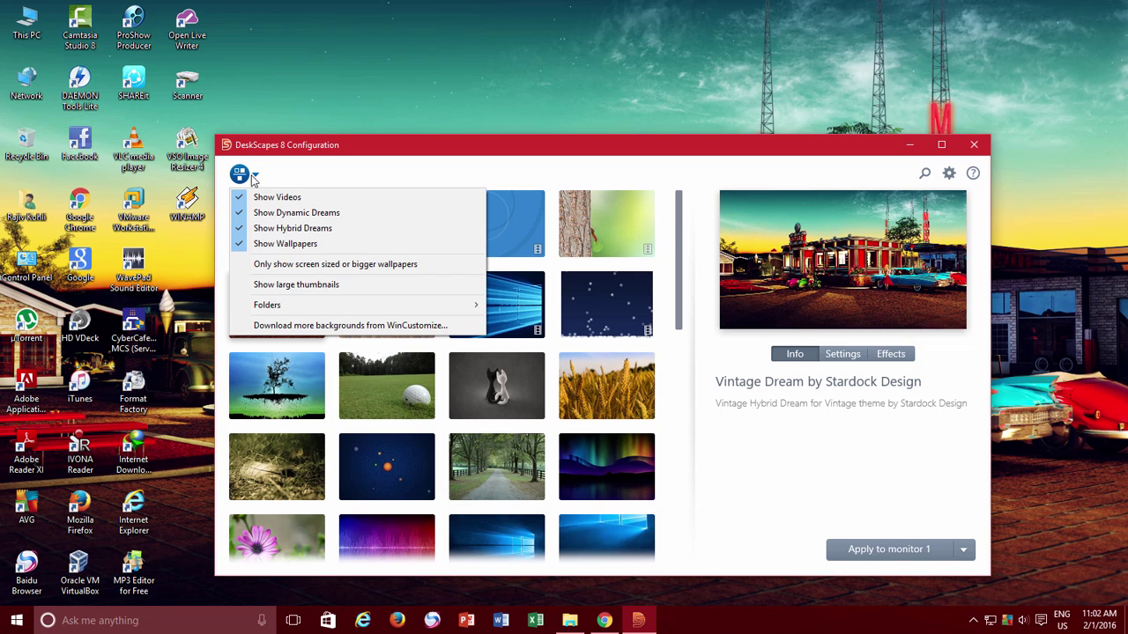
click(244, 245)
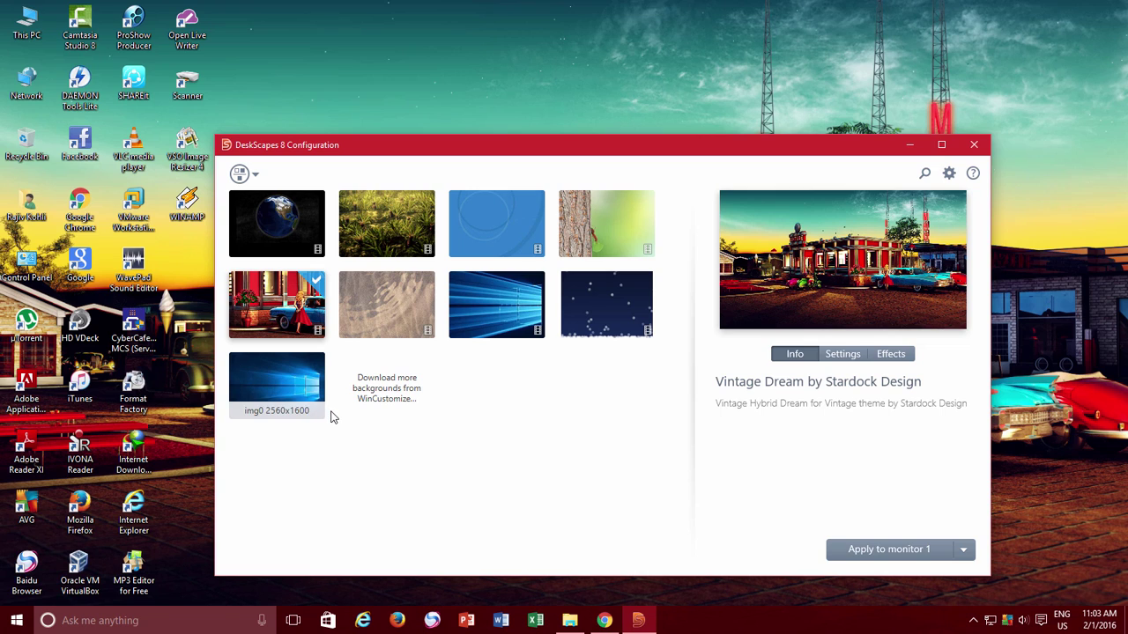
Step: Choose the Spring 2013 background, view its effects, apply it to monitor 1 and close the DeskScapes configuration
click(590, 236)
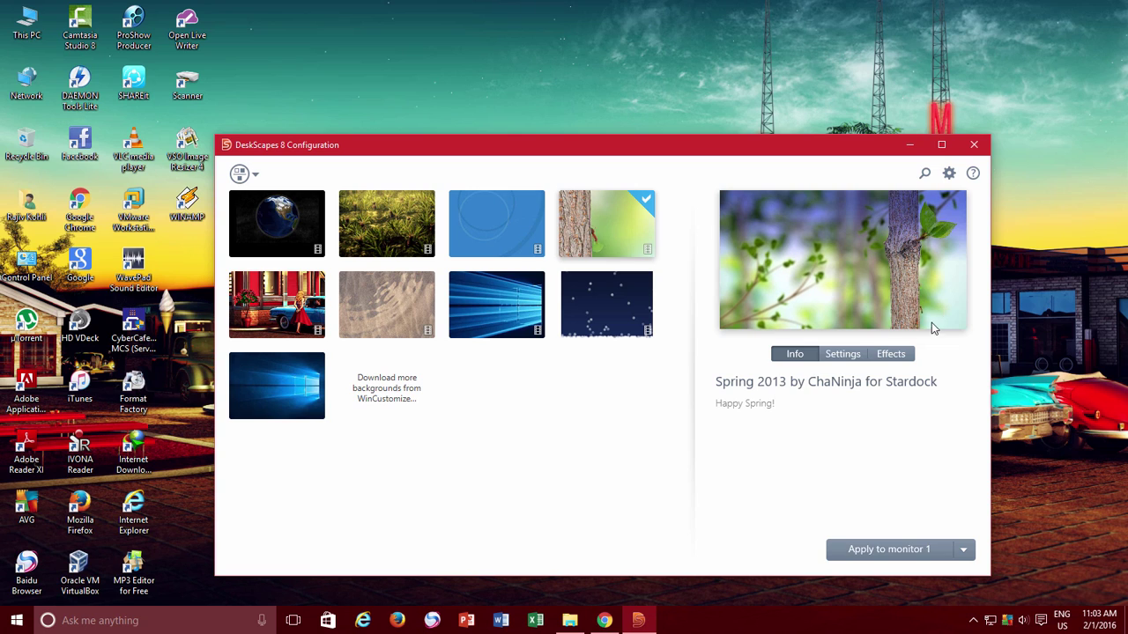
click(885, 361)
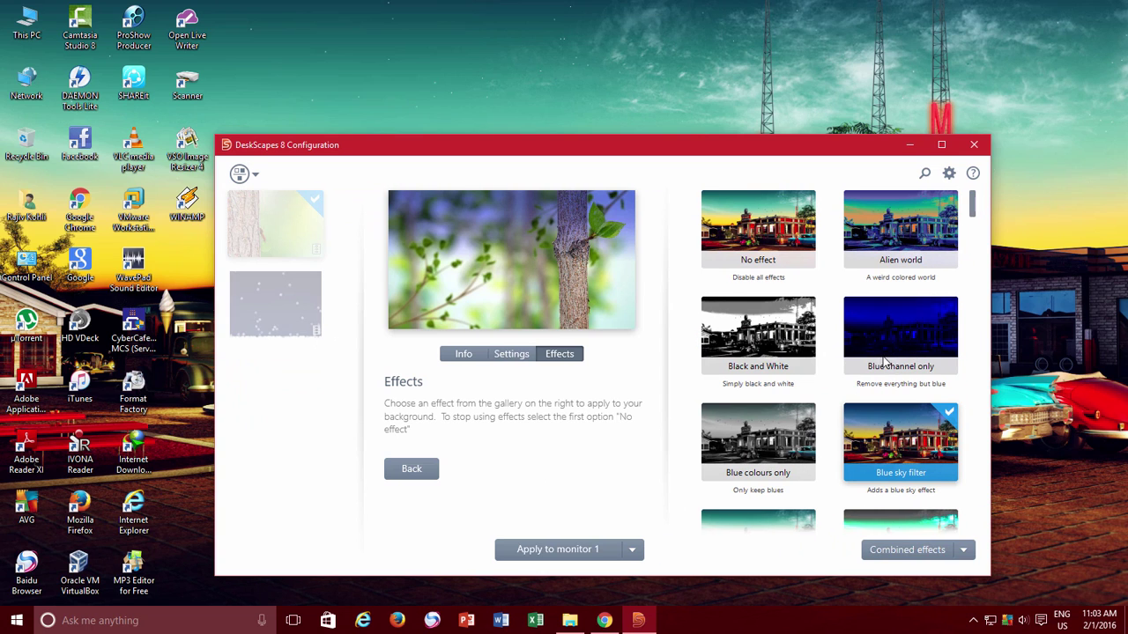
click(632, 550)
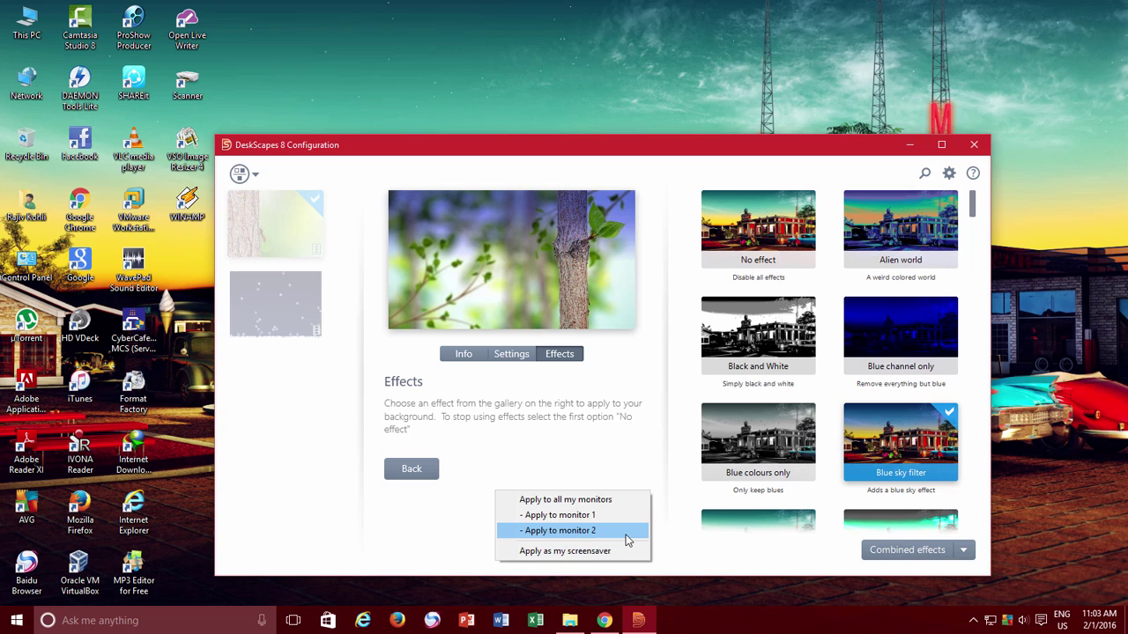
click(561, 515)
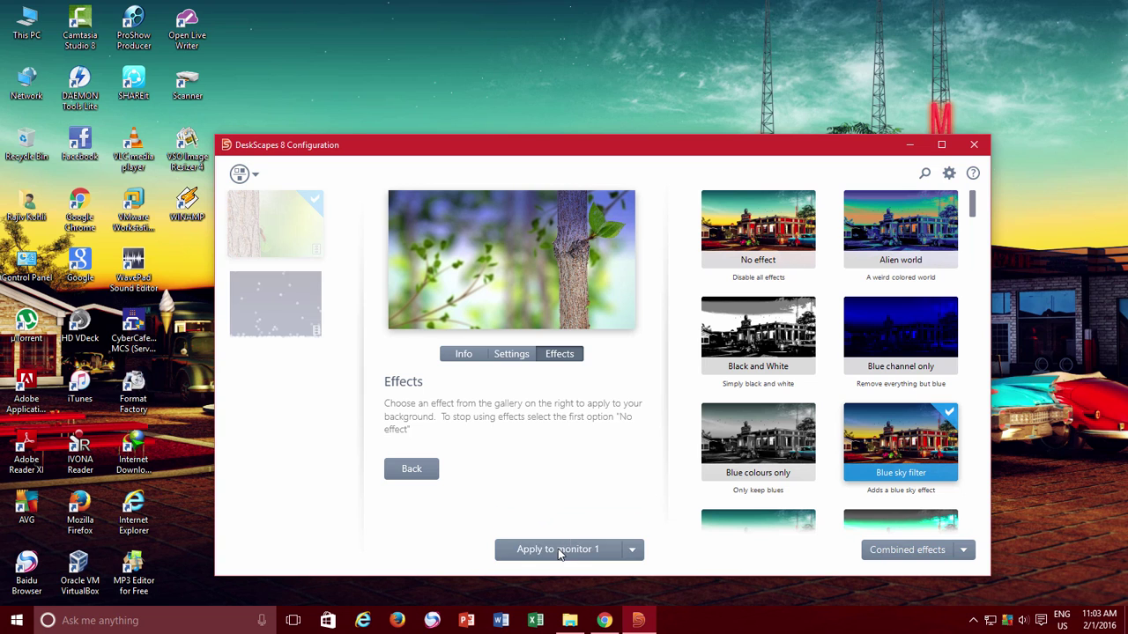
click(557, 550)
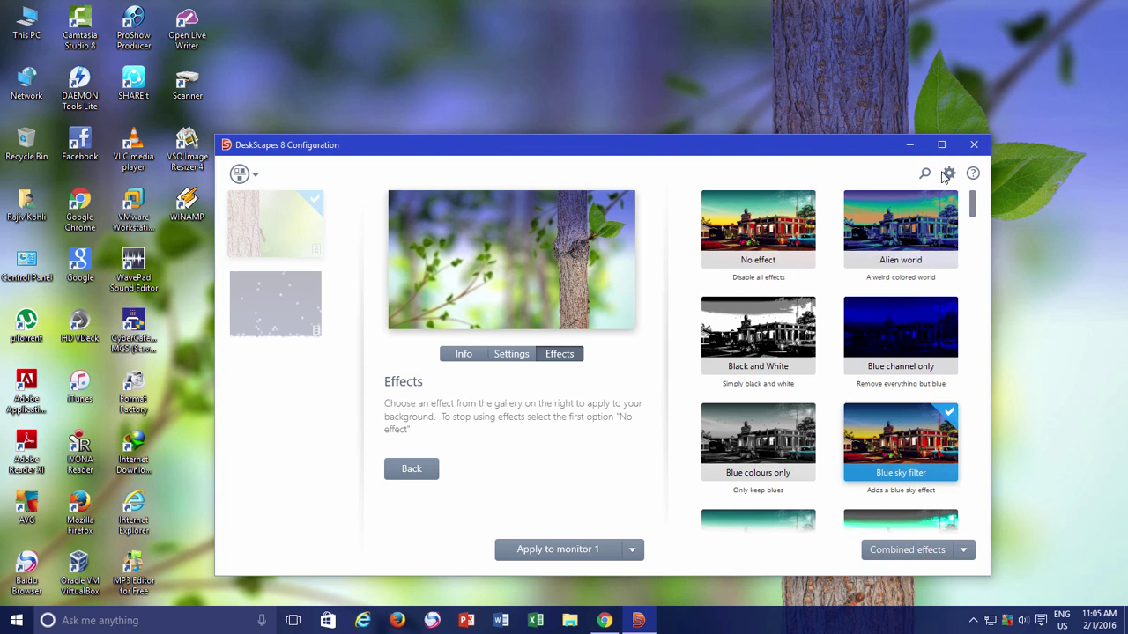
click(973, 146)
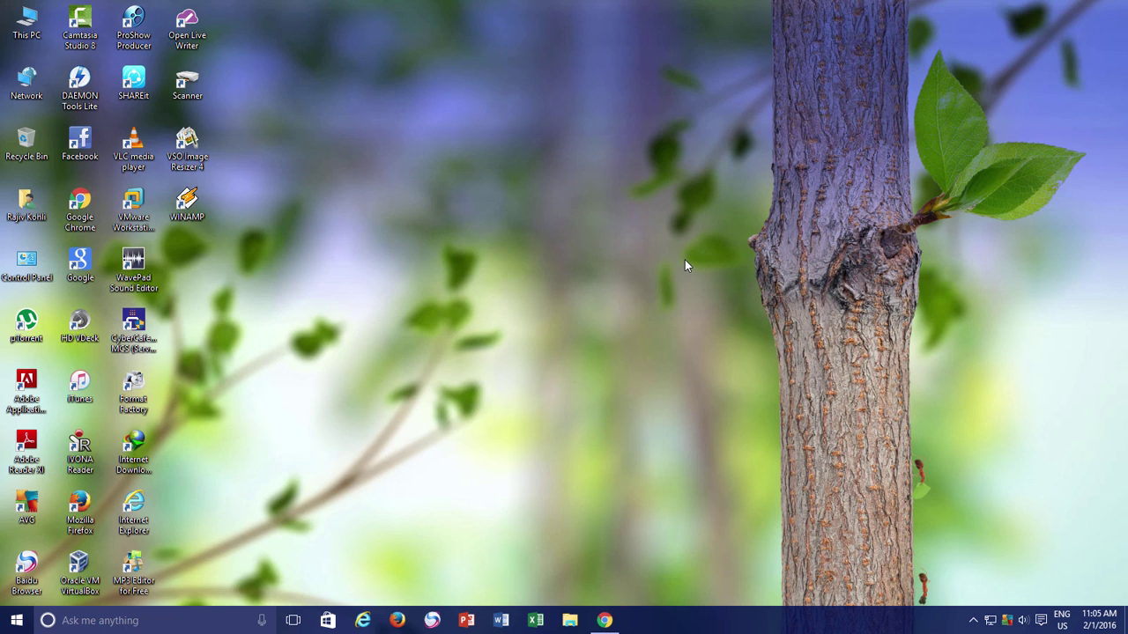
Step: Check the CPU performance graph in Task Manager while the animated wallpaper runs, and put the window away
right_click(667, 622)
click(715, 554)
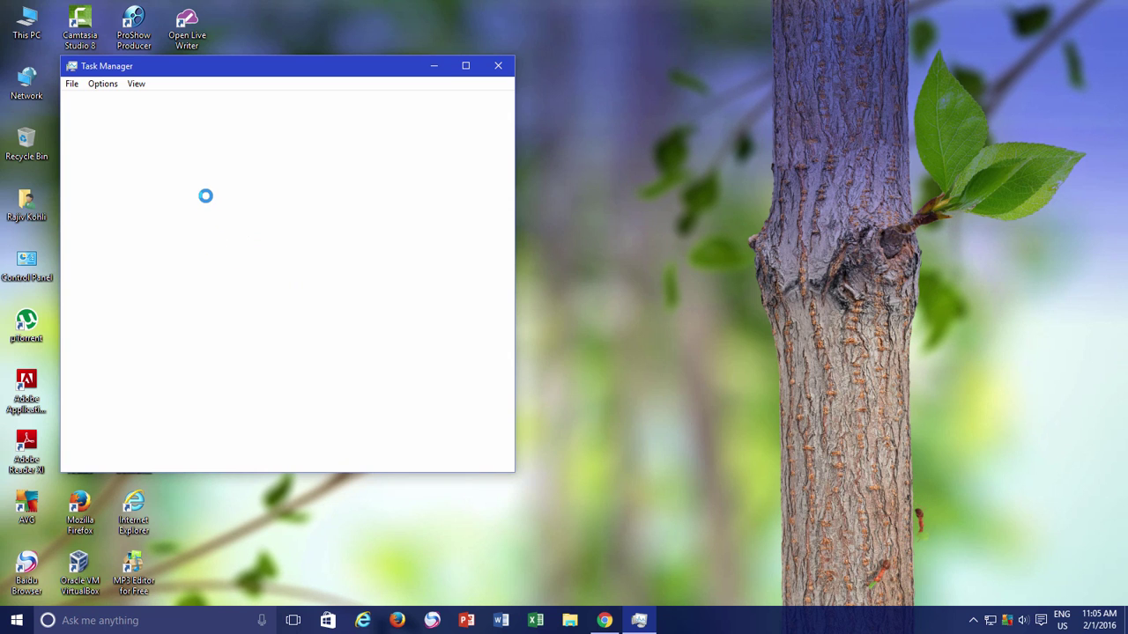
click(133, 101)
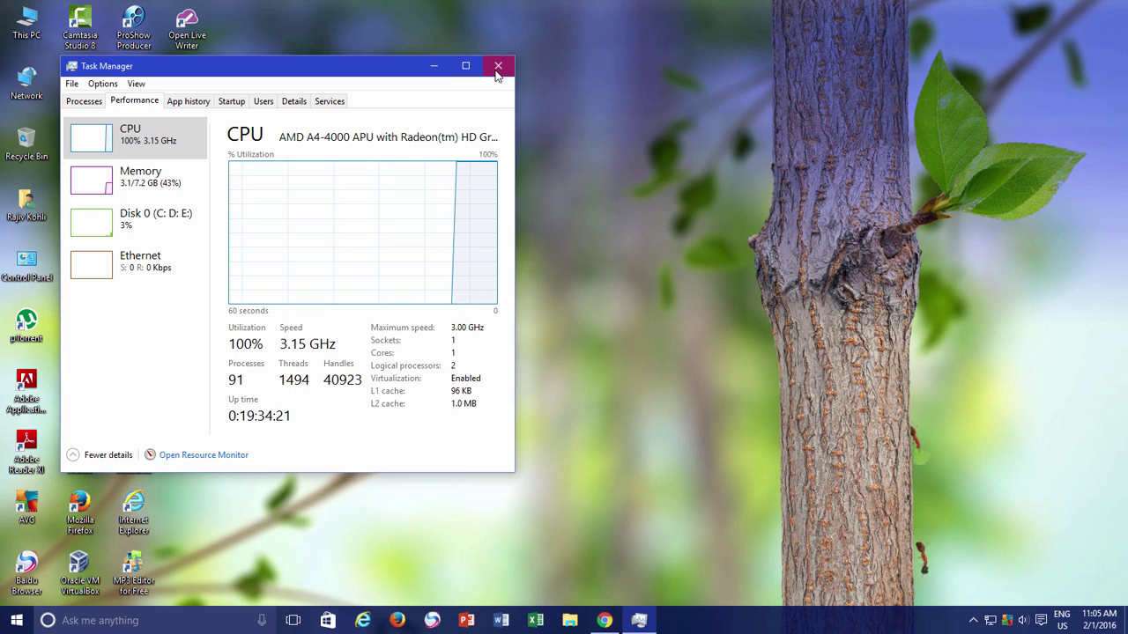
click(435, 66)
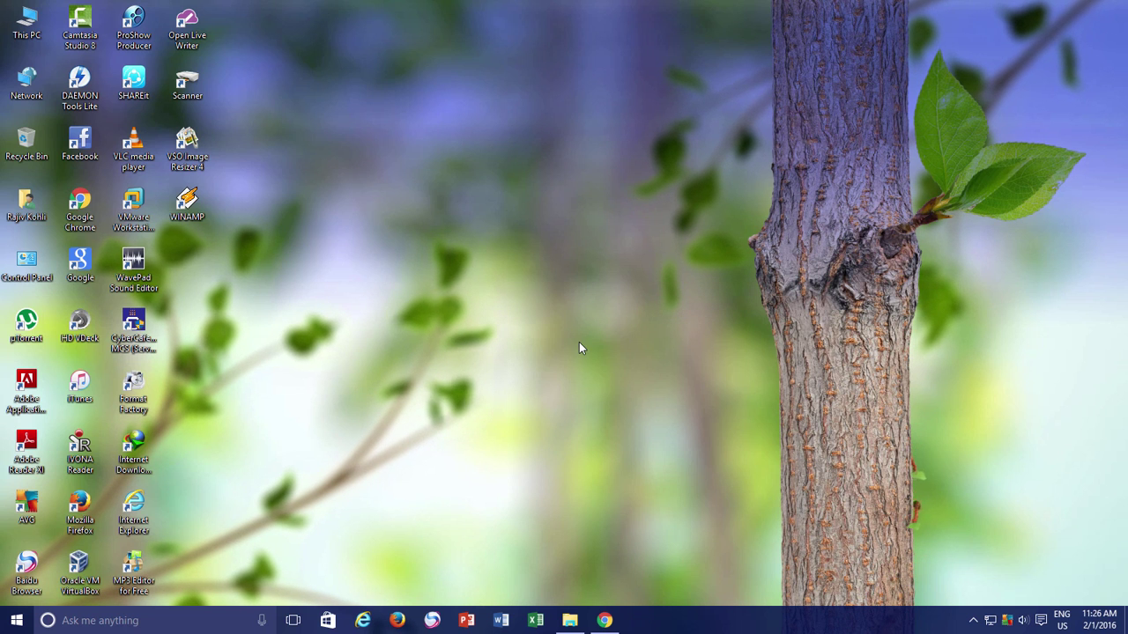
Step: Pause the animated DeskScapes wallpaper and resume it from the desktop
right_click(613, 247)
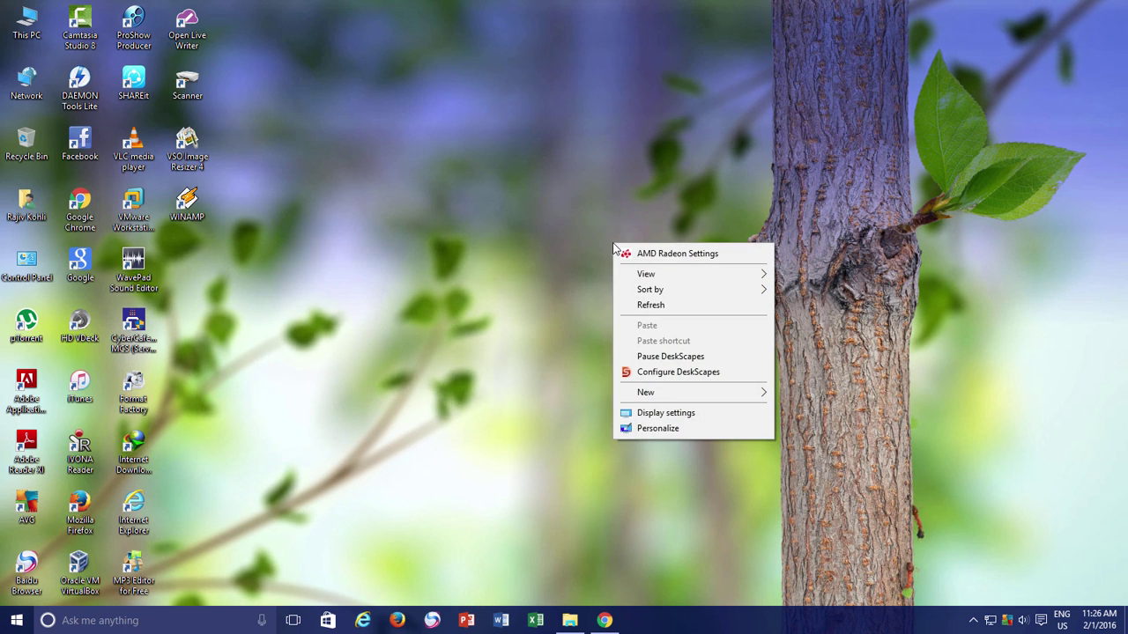
click(643, 356)
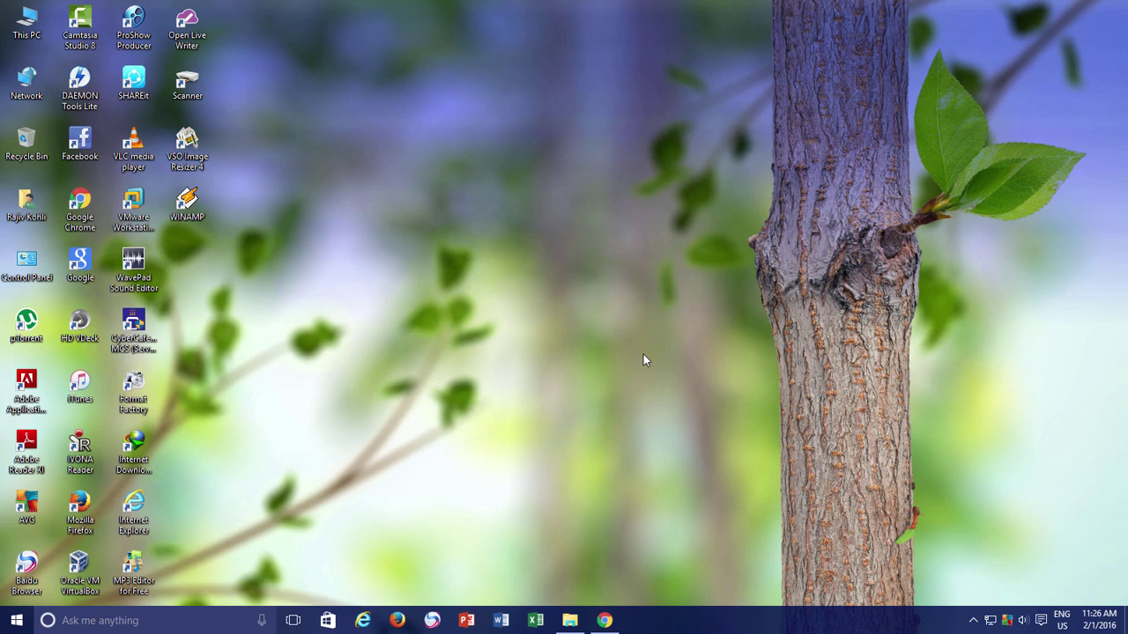
right_click(643, 355)
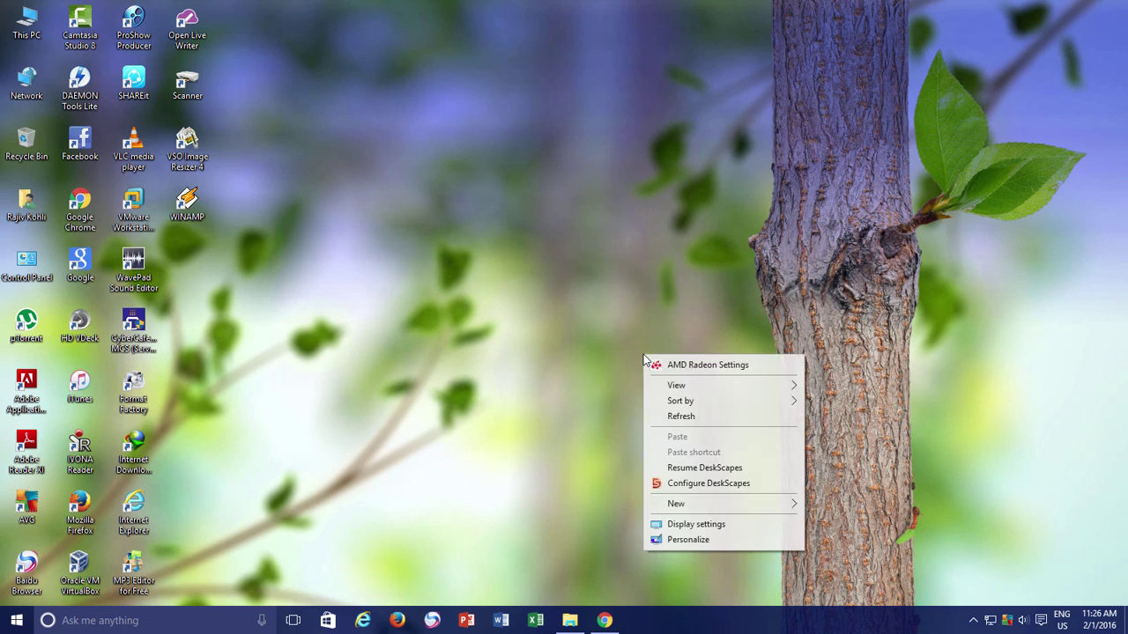
click(679, 471)
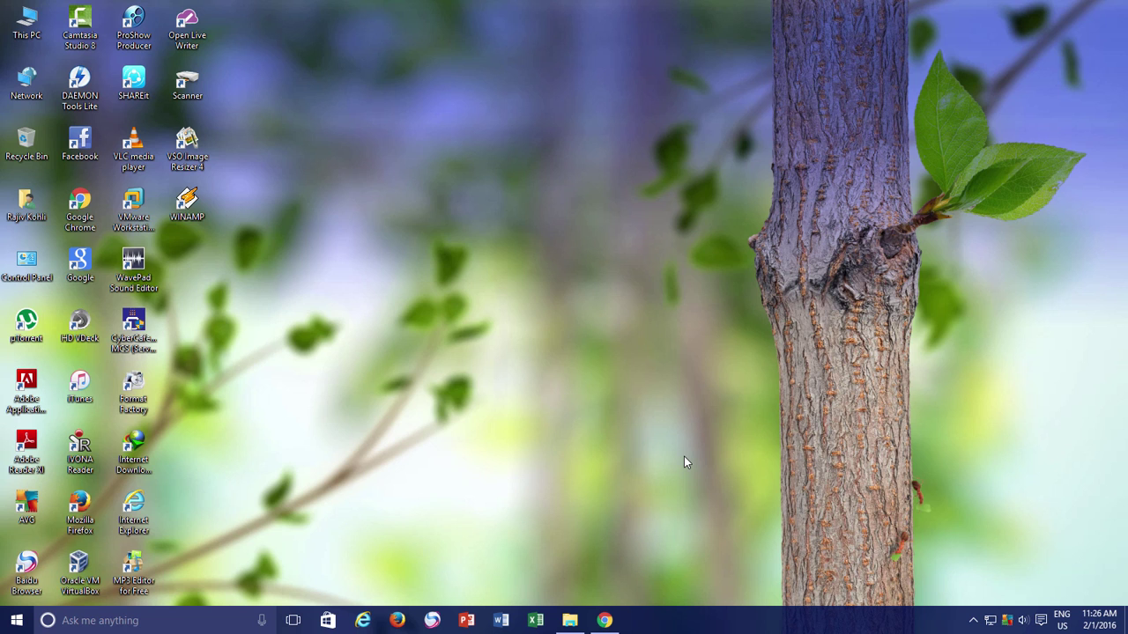
Step: Open the maximized DeskScapes configuration, then switch to Chrome and browse the highest-rated Dream backgrounds on WinCustomize
right_click(528, 225)
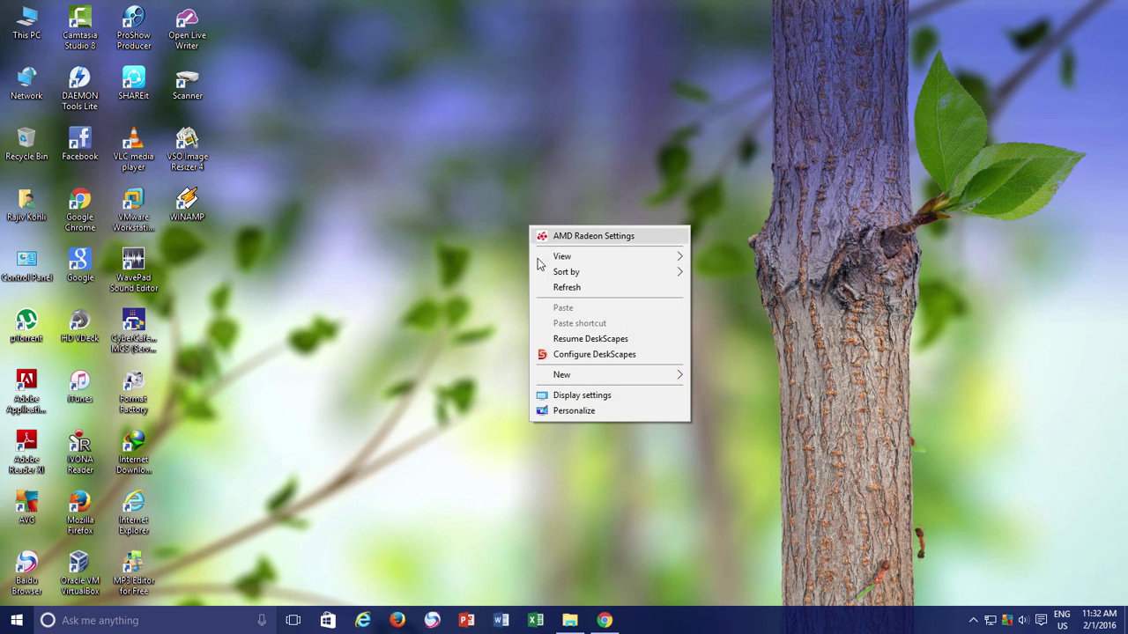
click(579, 355)
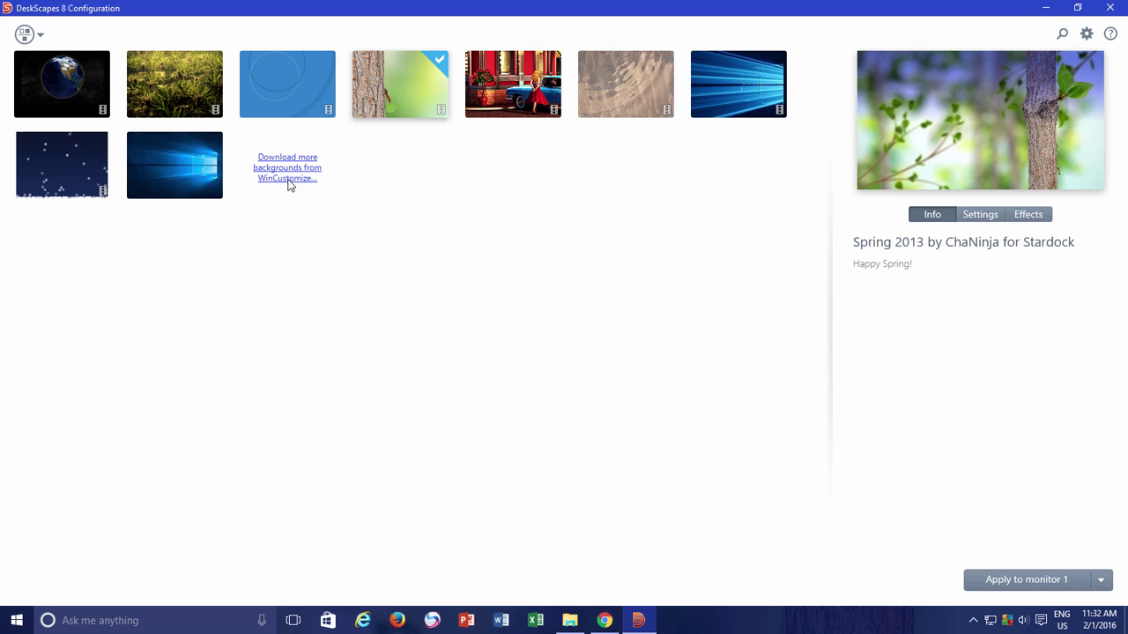
click(604, 621)
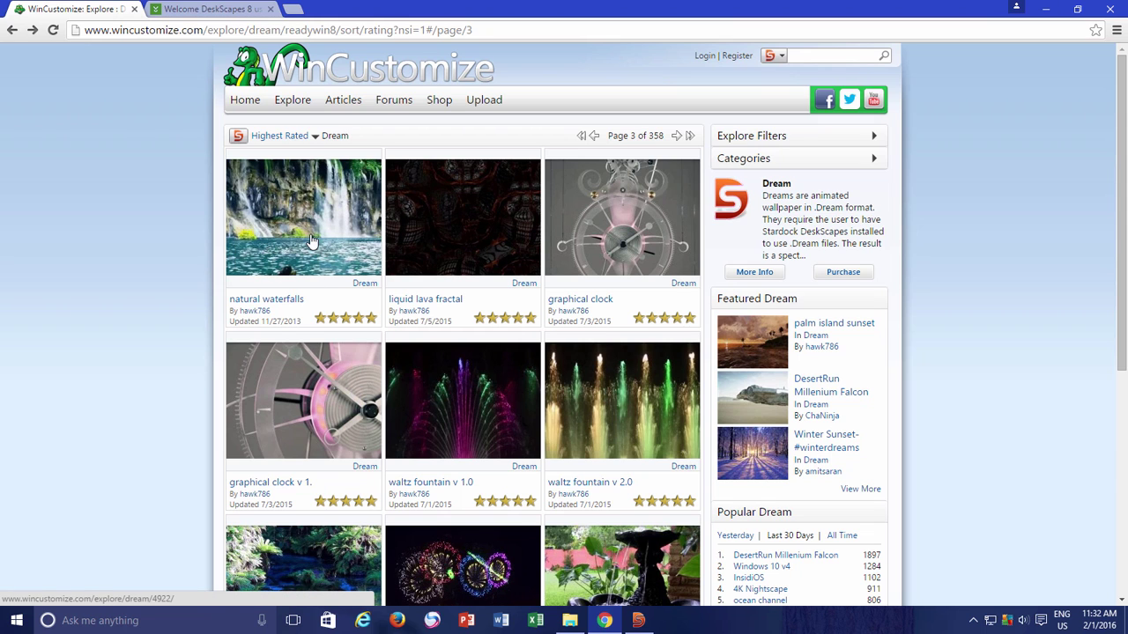
scroll(431, 282, down, 3)
scroll(427, 241, up, 3)
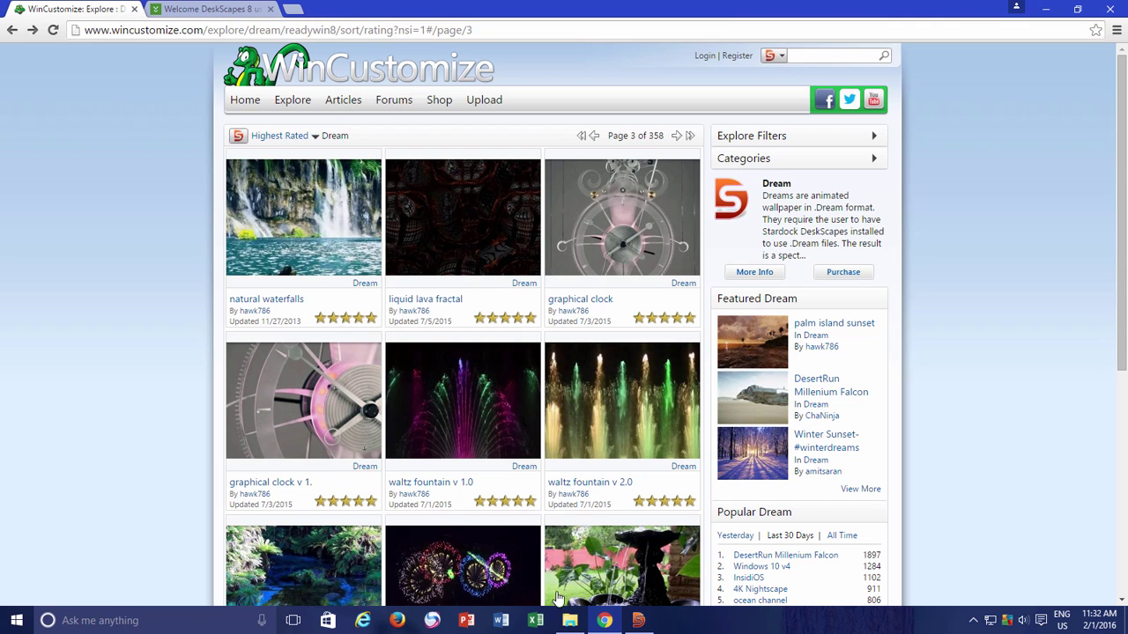
Step: Open the River Falls v3 animated wallpaper from the Downloads folder, apply it to monitor 1 and close DeskScapes
click(569, 620)
click(176, 300)
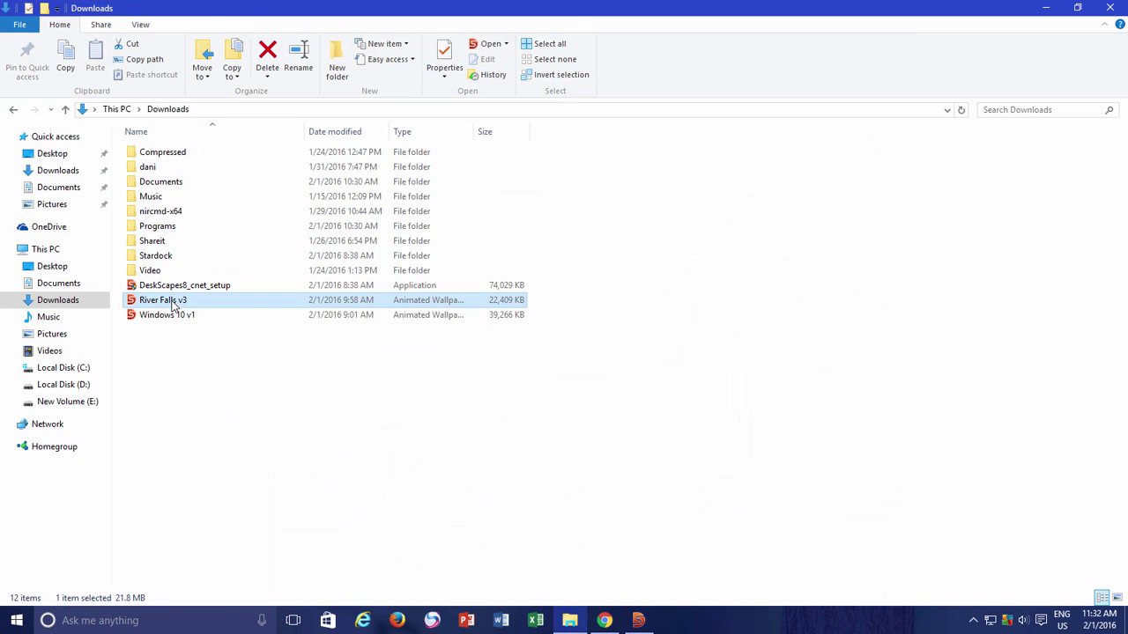
double_click(272, 304)
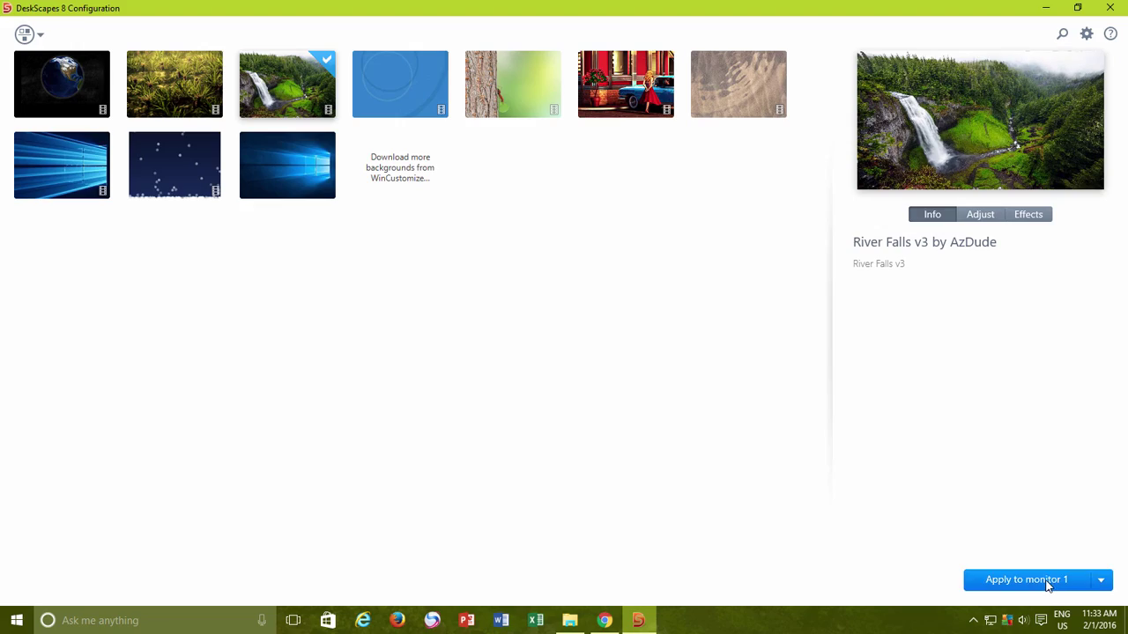
click(1046, 584)
click(1110, 8)
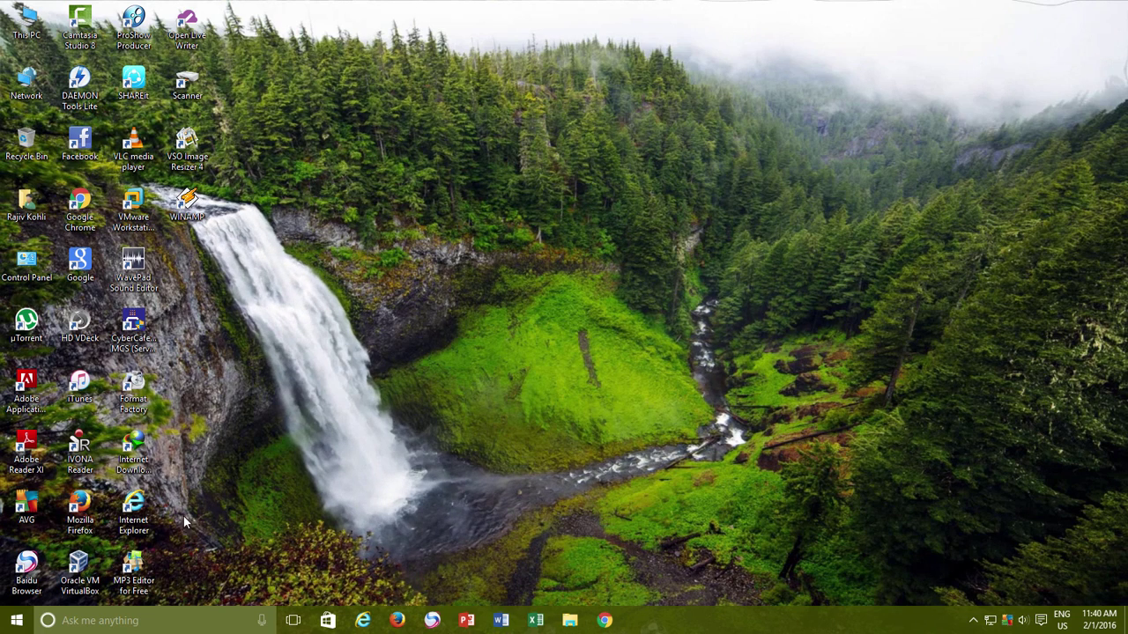
Step: Find DeskScapes 8 in the list of all installed apps
click(19, 610)
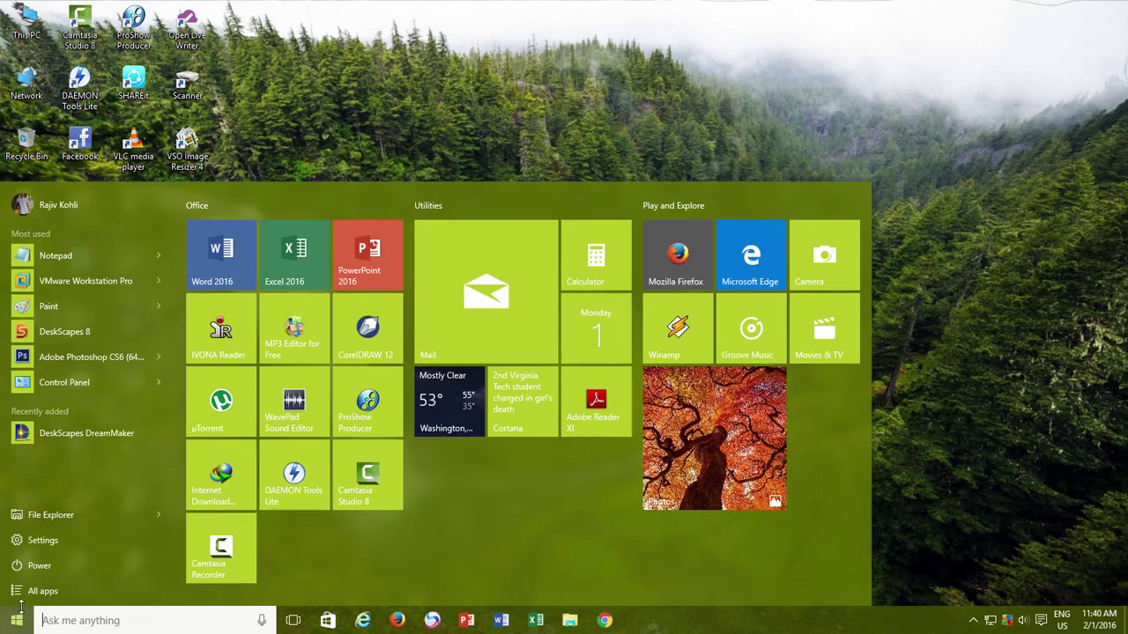
click(35, 591)
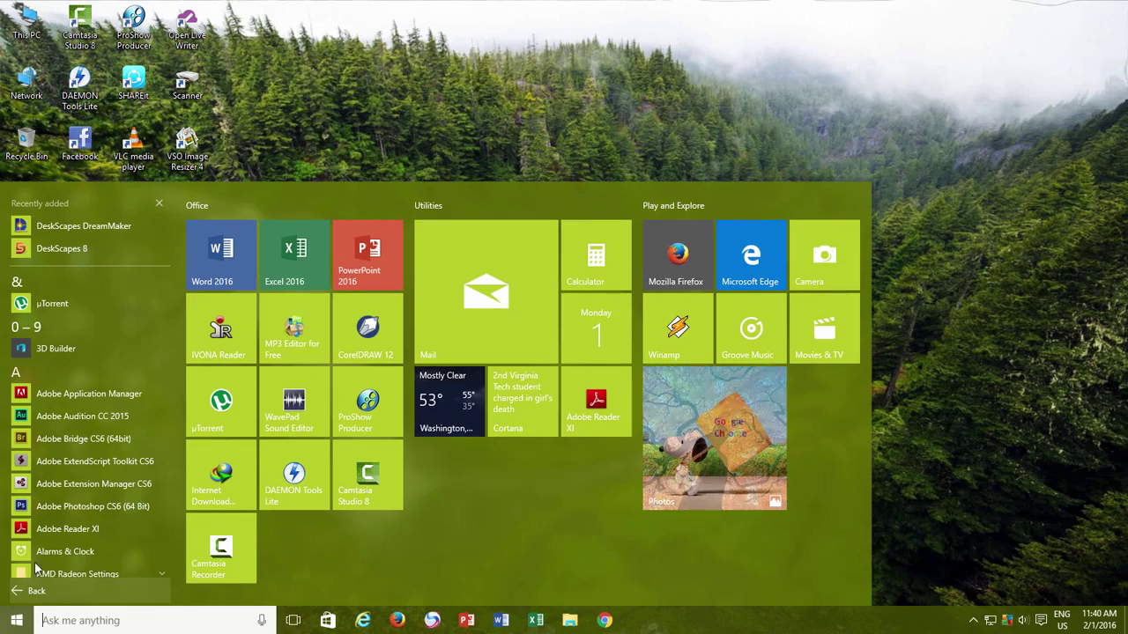
click(58, 249)
Step: Open the DeskScapes configuration from the desktop and close it again
right_click(438, 100)
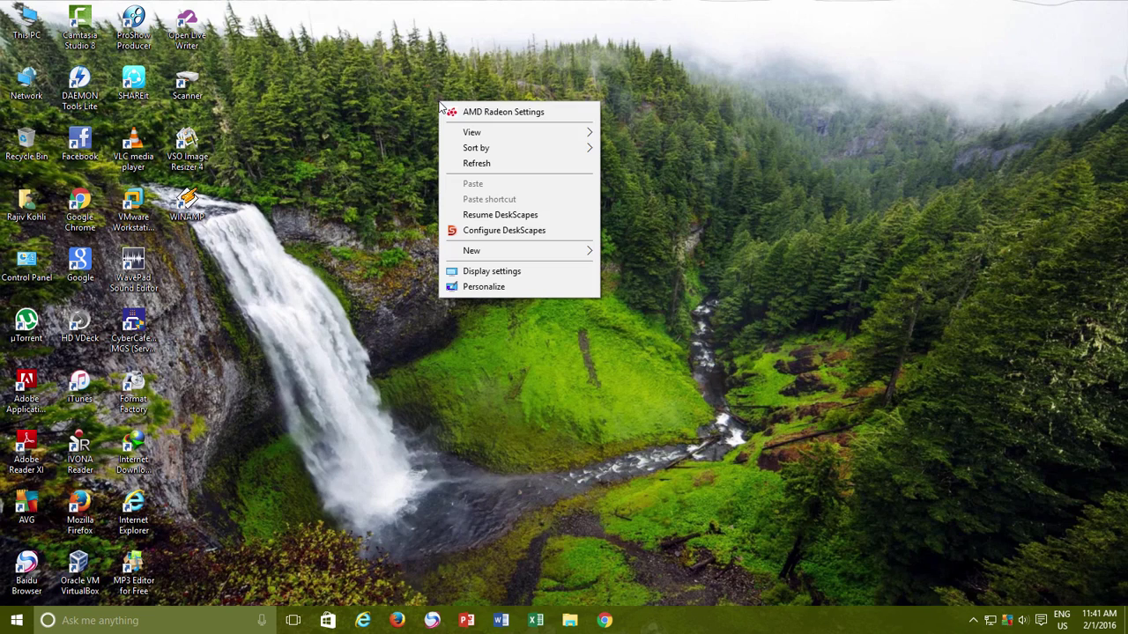
click(485, 230)
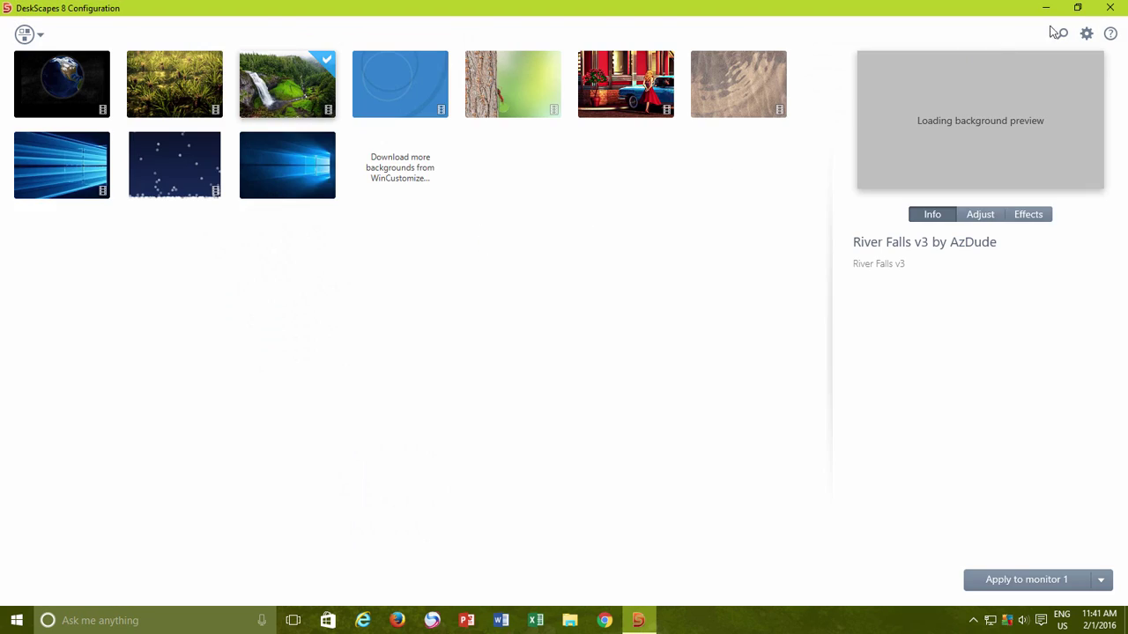
click(1110, 8)
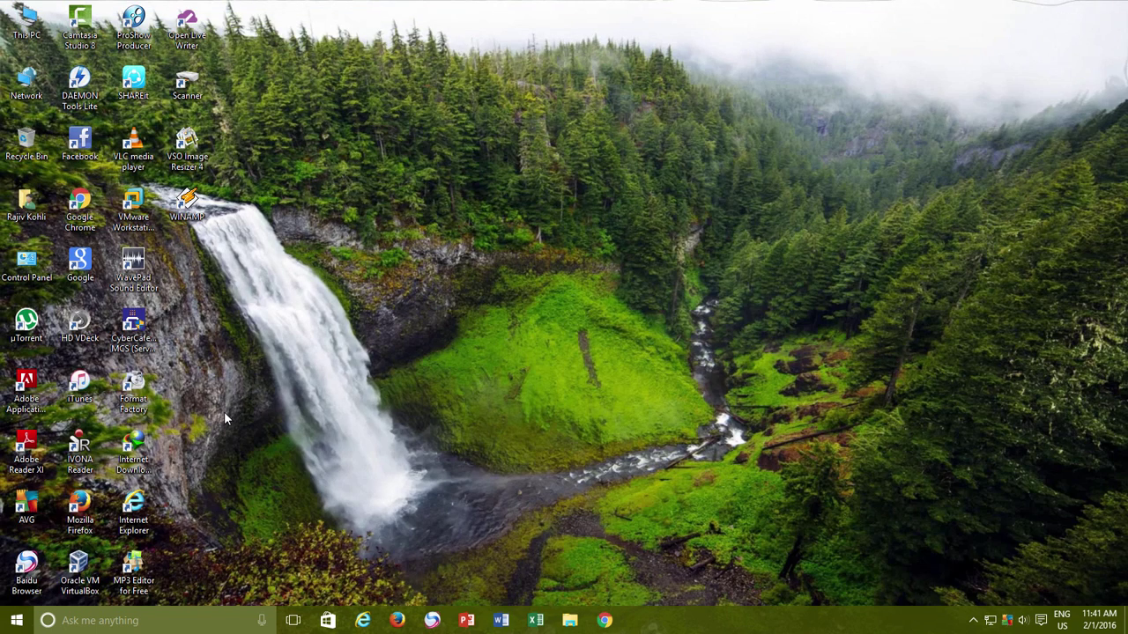
Step: Launch DeskScapes DreamMaker from the recently added apps
click(16, 620)
click(42, 592)
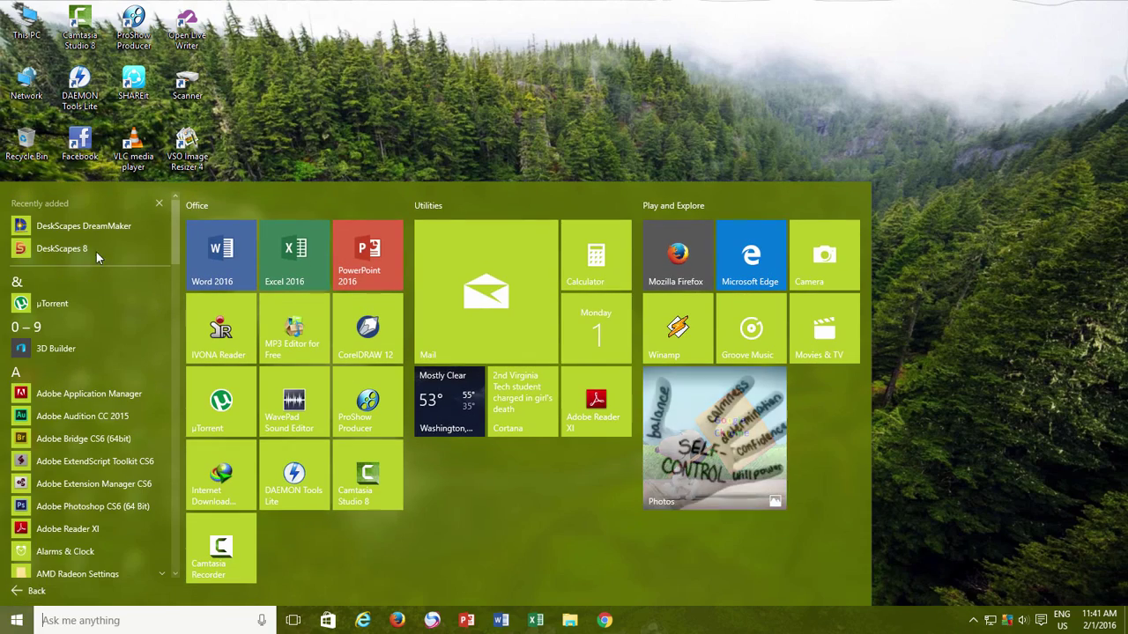
click(110, 217)
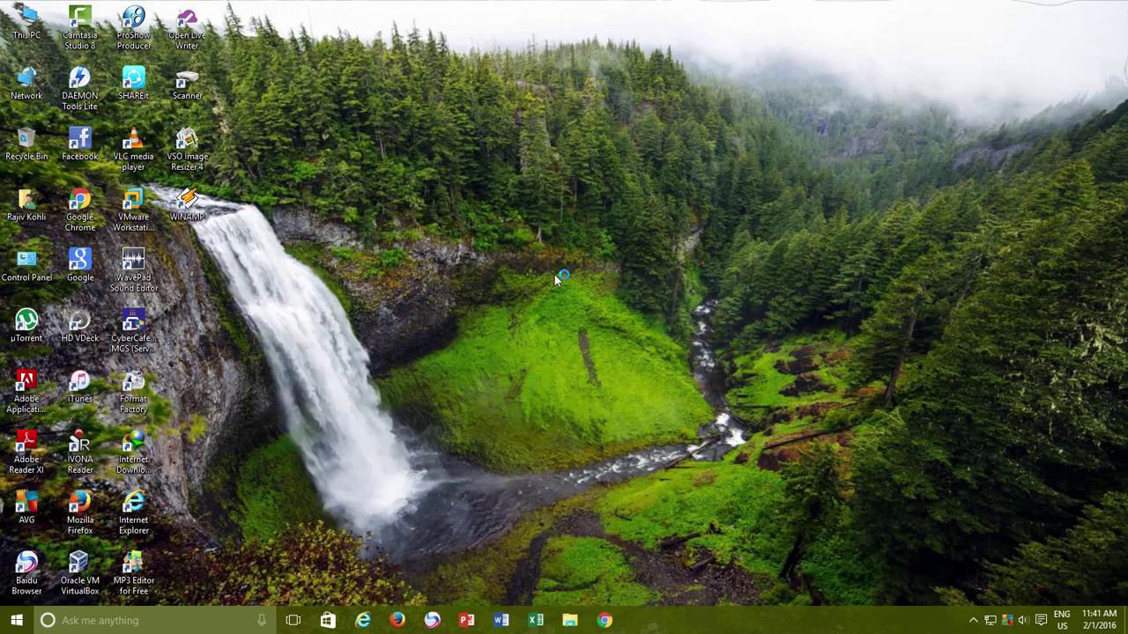
Step: Name the dream "Fire in the Sky" and enter "My Dream Scene" as its description
click(528, 229)
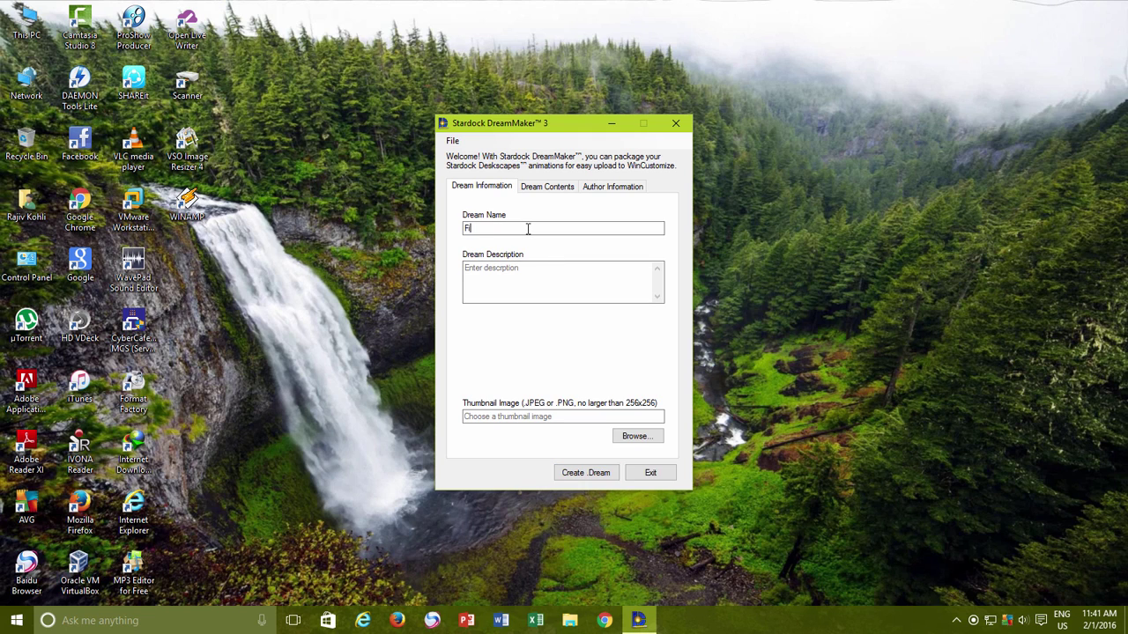
text(Fire in the Sky)
key(Tab)
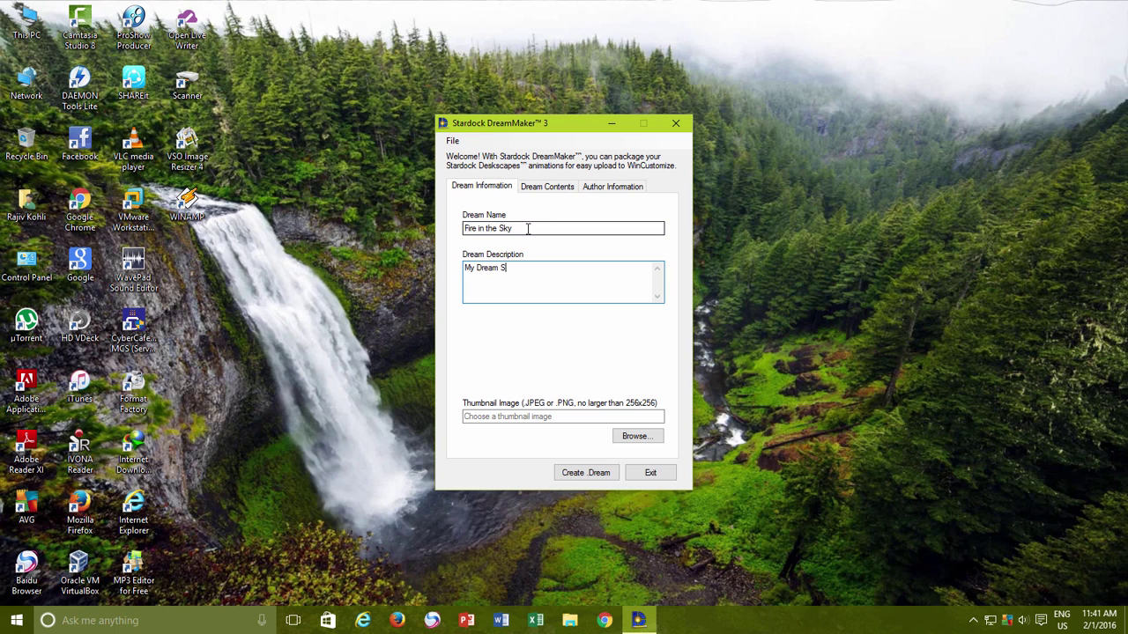
Step: Choose the vlcsnap-2016-02-01 snapshot from the Pictures folder as the dream's thumbnail image
click(634, 436)
click(494, 321)
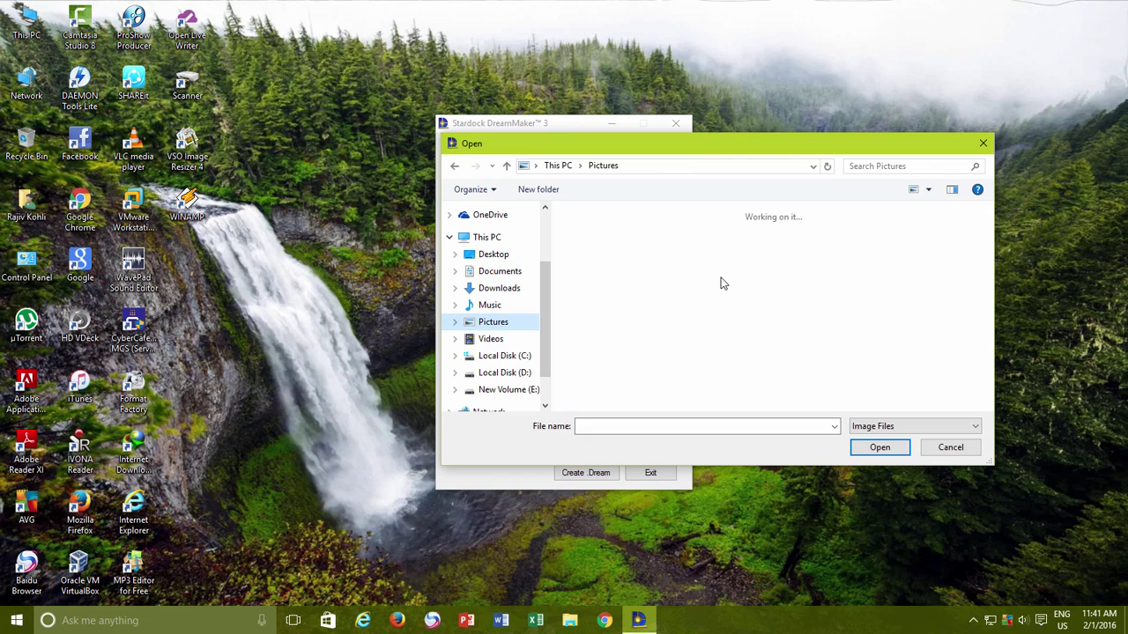
double_click(766, 343)
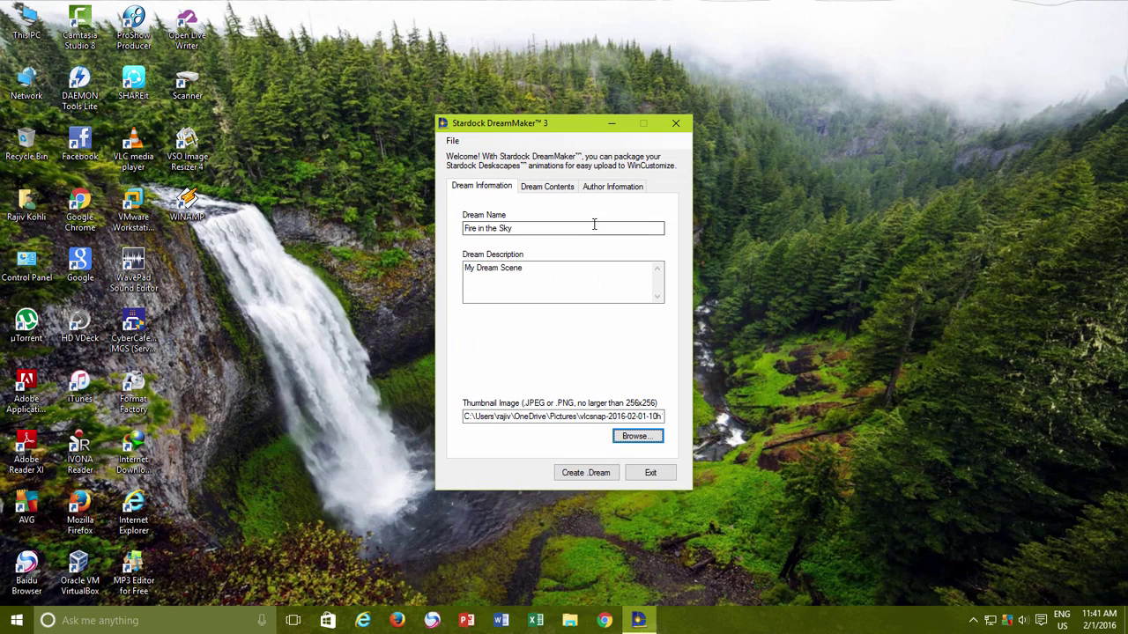
Step: Set The Croods from the FFOutput folder in Documents as the dream's single video file
click(555, 187)
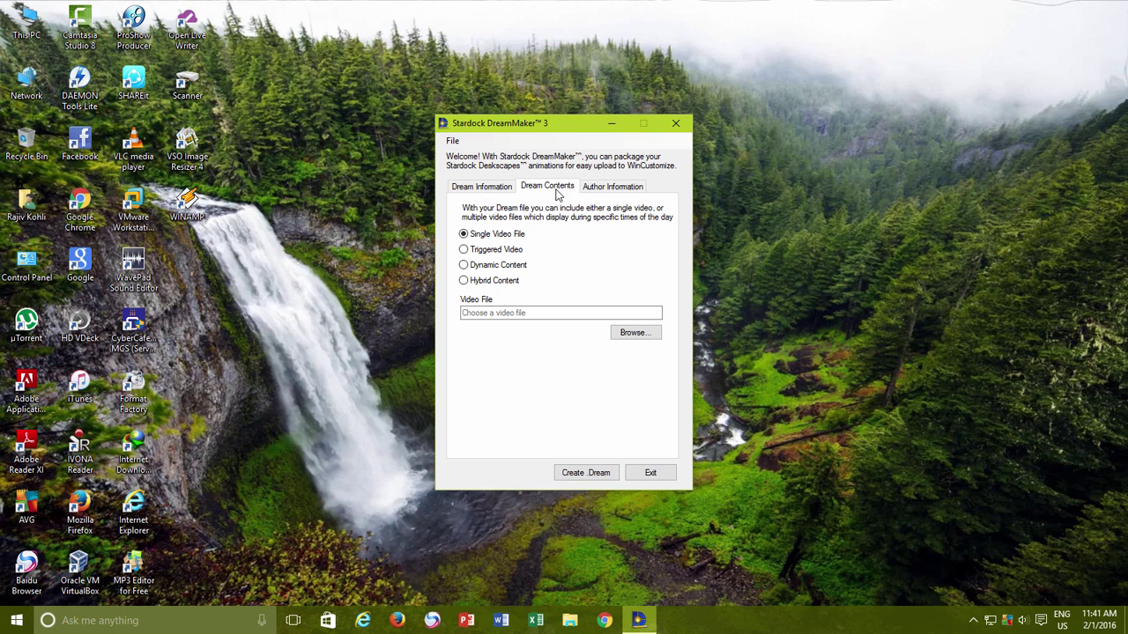
click(631, 335)
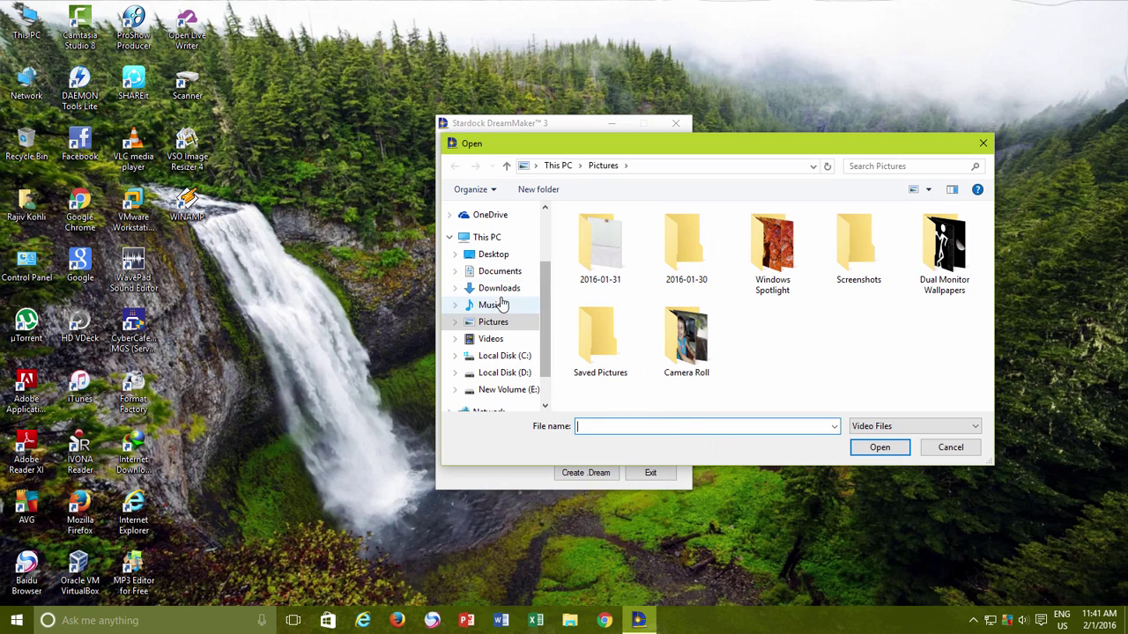
click(499, 271)
double_click(604, 293)
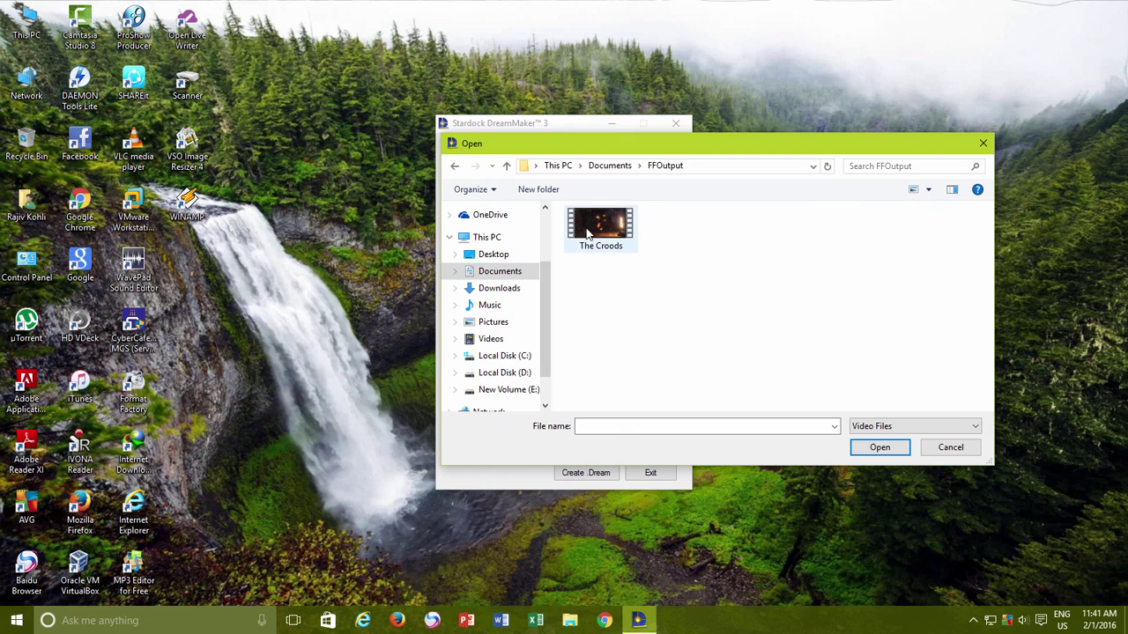
double_click(590, 230)
Step: Enter the author's name in the author information and create the .Dream file, accepting the jump to its folder
click(612, 186)
click(544, 229)
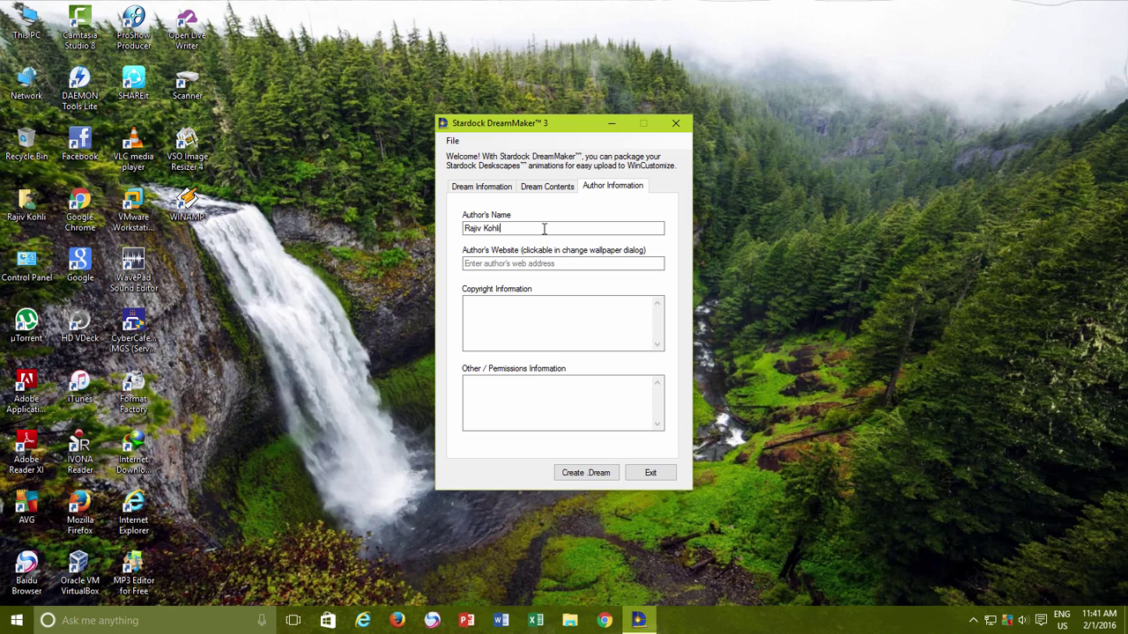
click(586, 472)
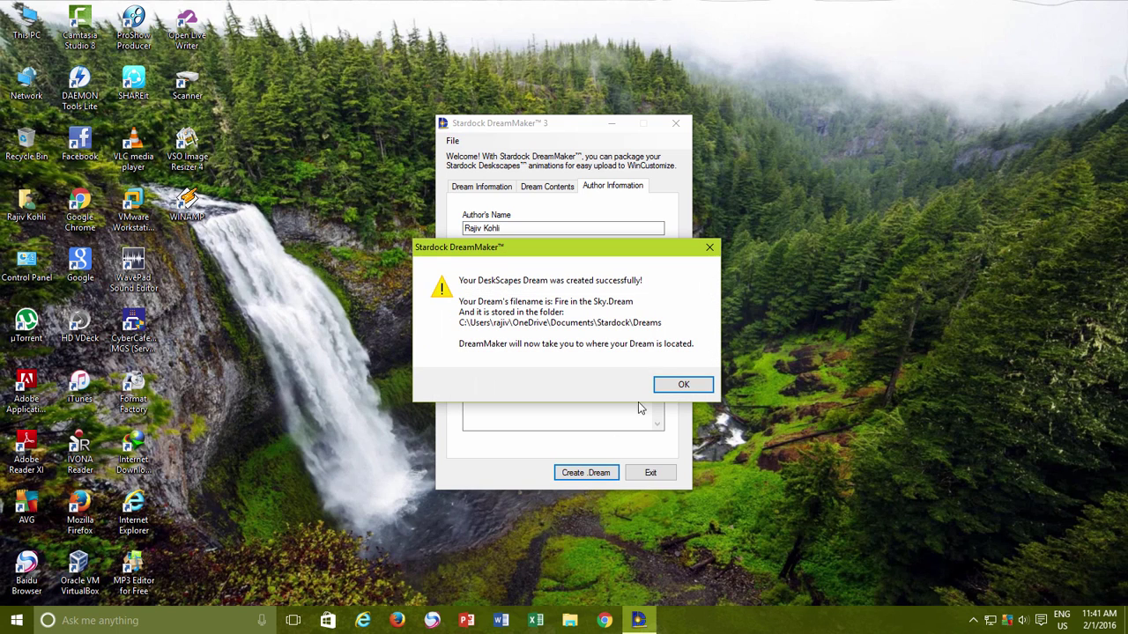
click(684, 386)
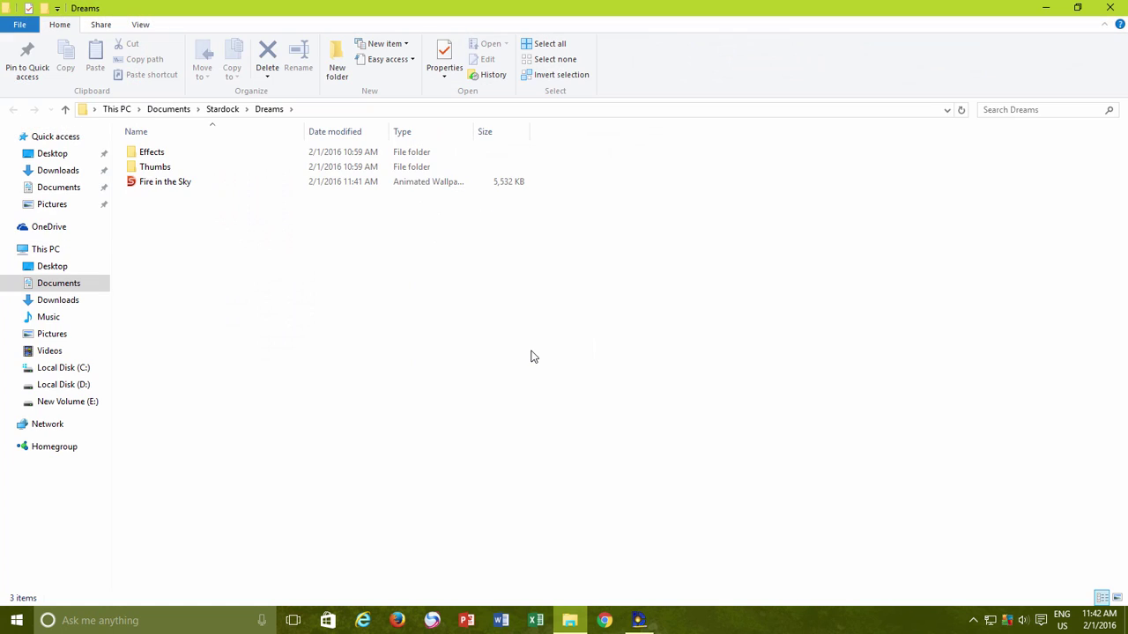
Step: Apply the Fire in the Sky animated wallpaper from the Dreams folder and show the desktop
click(167, 183)
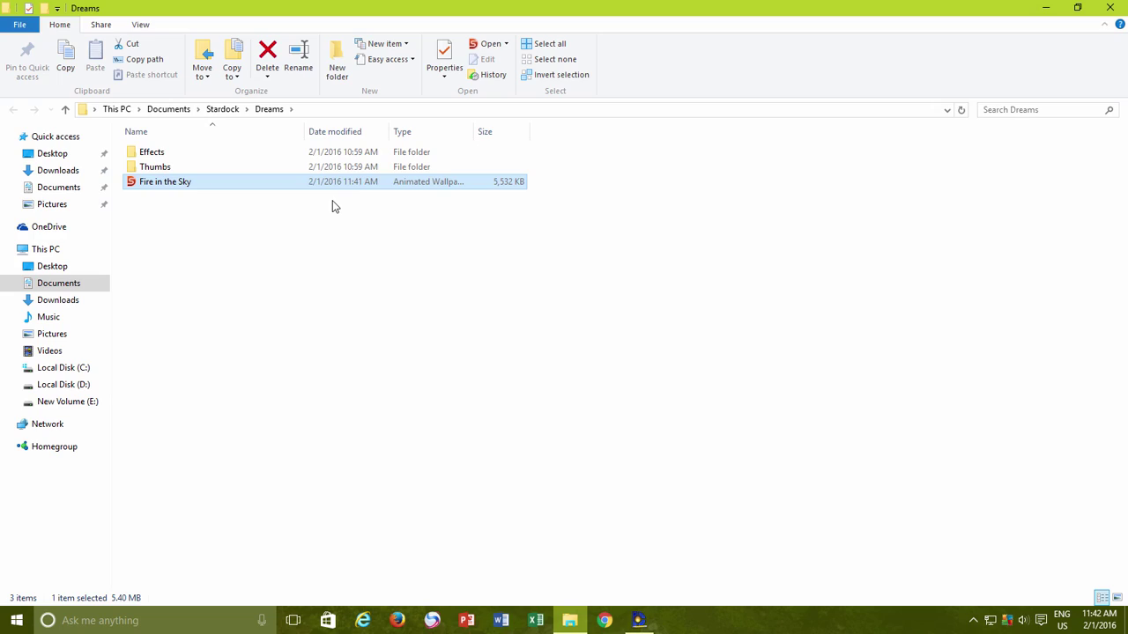
key(super+d)
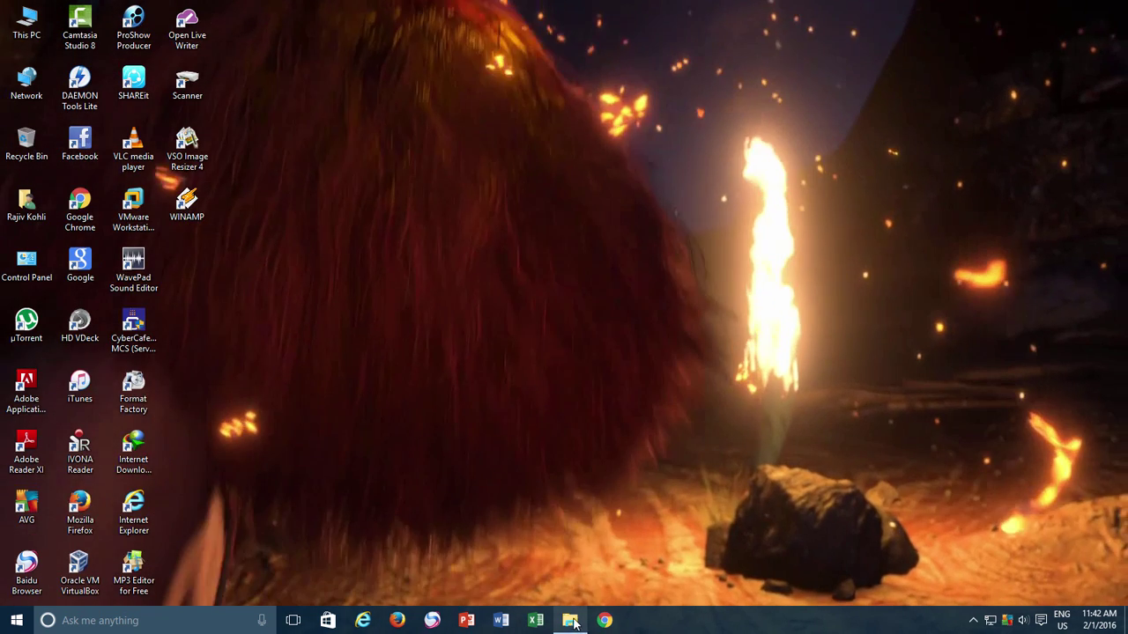